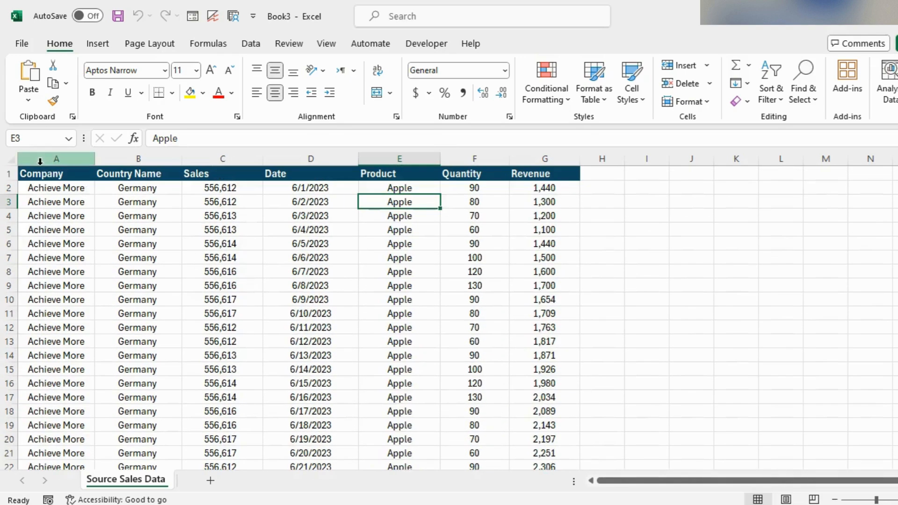
Step: Select each column of the source sales data in turn to review its fields
left_click(57, 159)
left_click(124, 158)
left_click(206, 159)
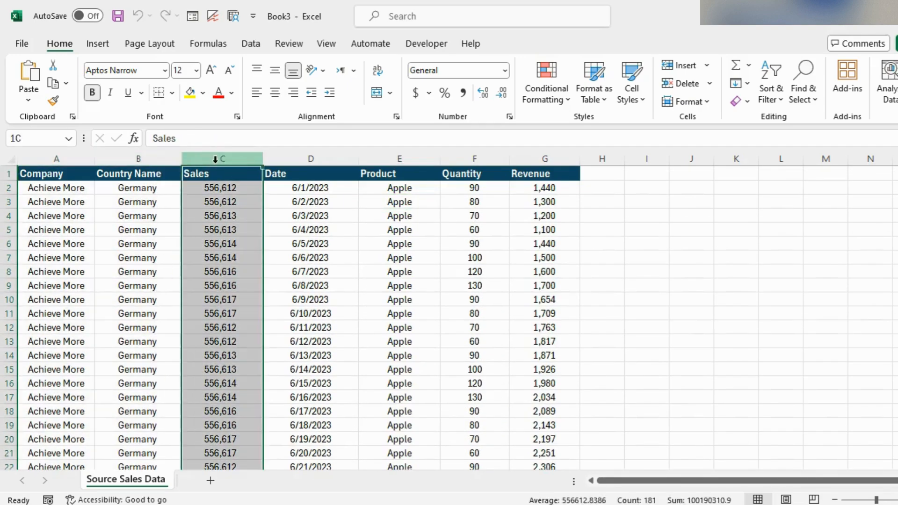
left_click(300, 159)
left_click(395, 158)
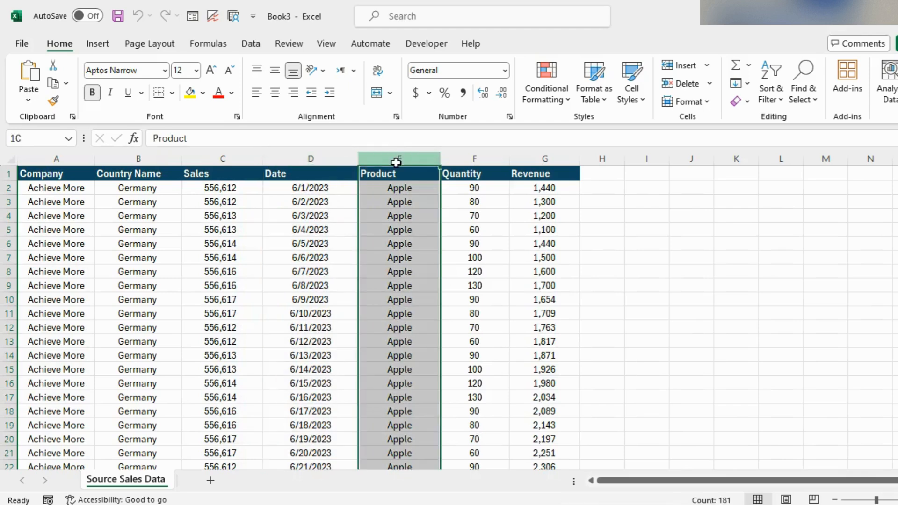
left_click(454, 158)
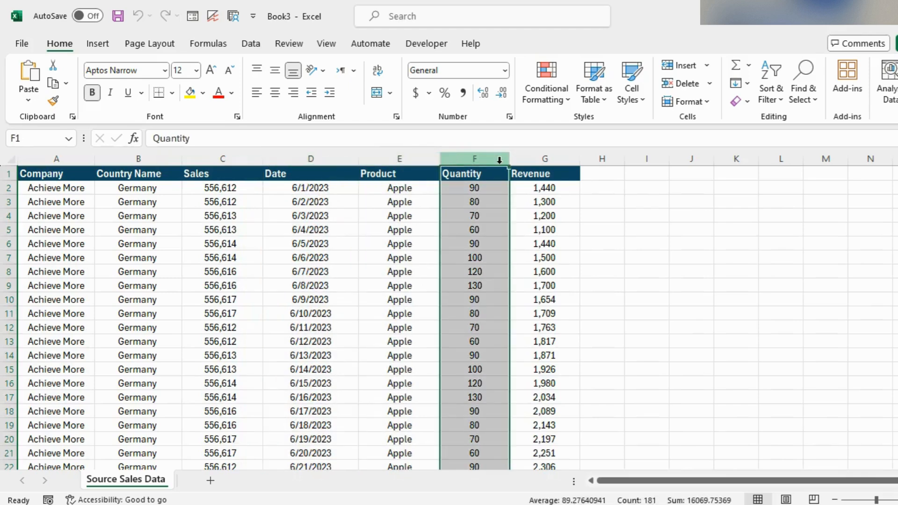
left_click(542, 159)
left_click(454, 246)
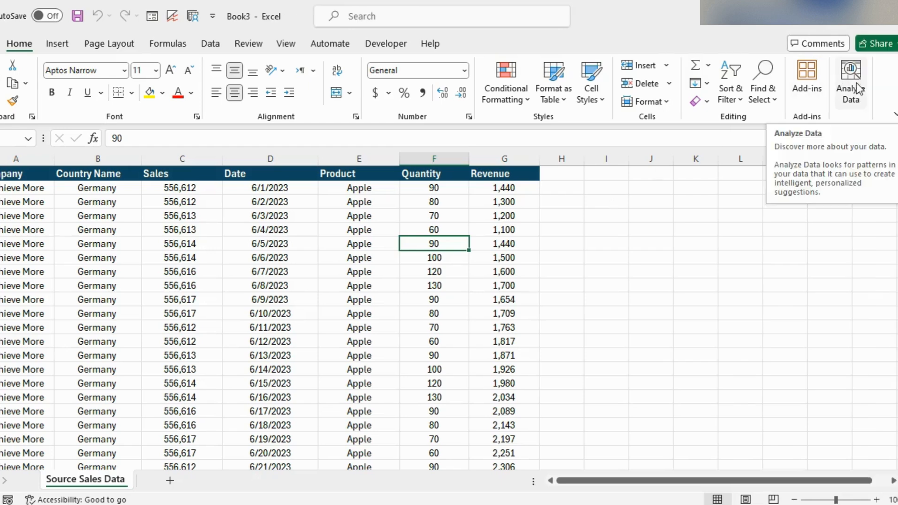
Step: Run Analyze Data on the sales table and expand the insights list to show all results
left_click(851, 84)
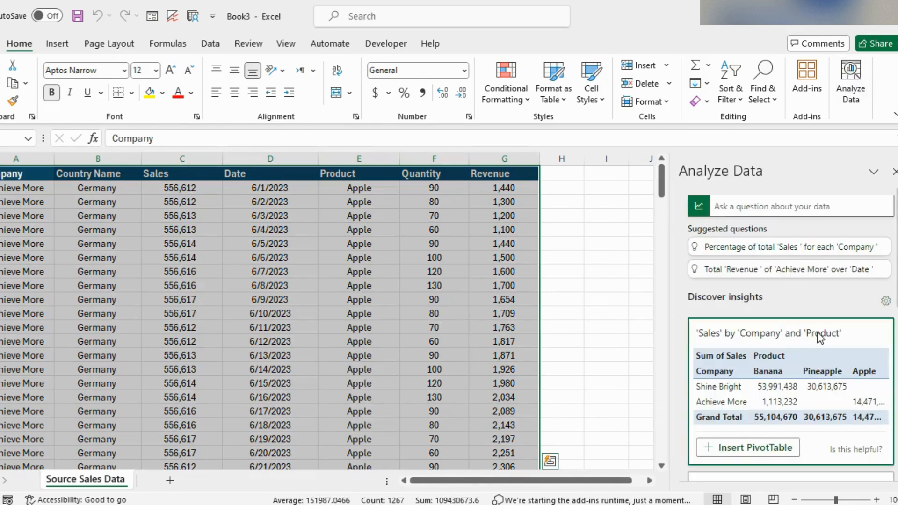
scroll(839, 339, "down", 2)
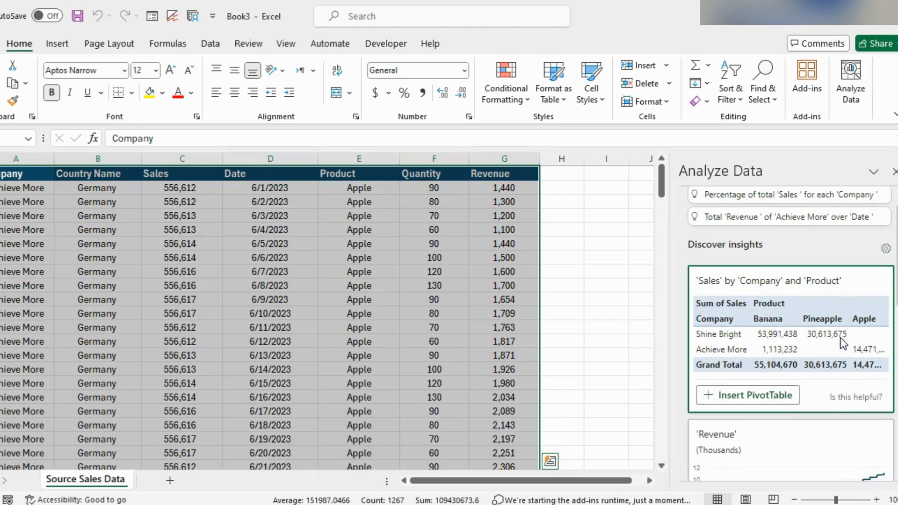
scroll(842, 344, "down", 1)
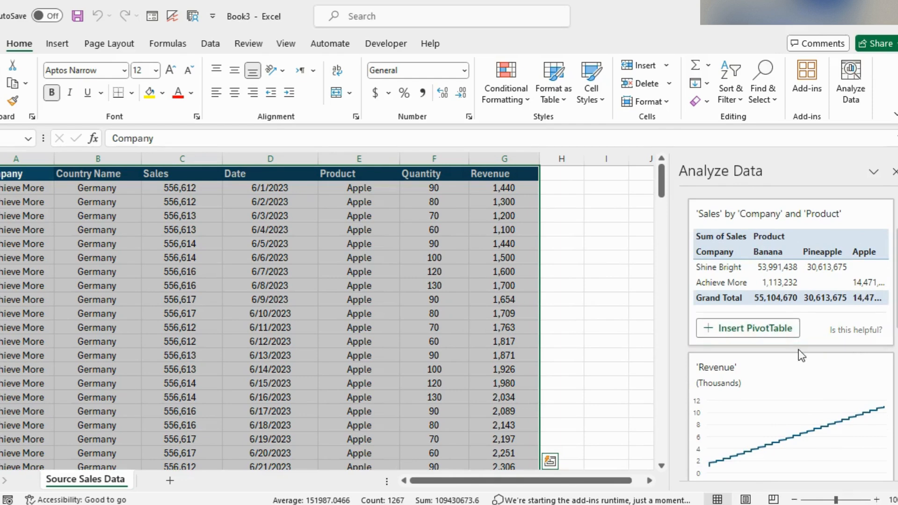
scroll(798, 349, "down", 3)
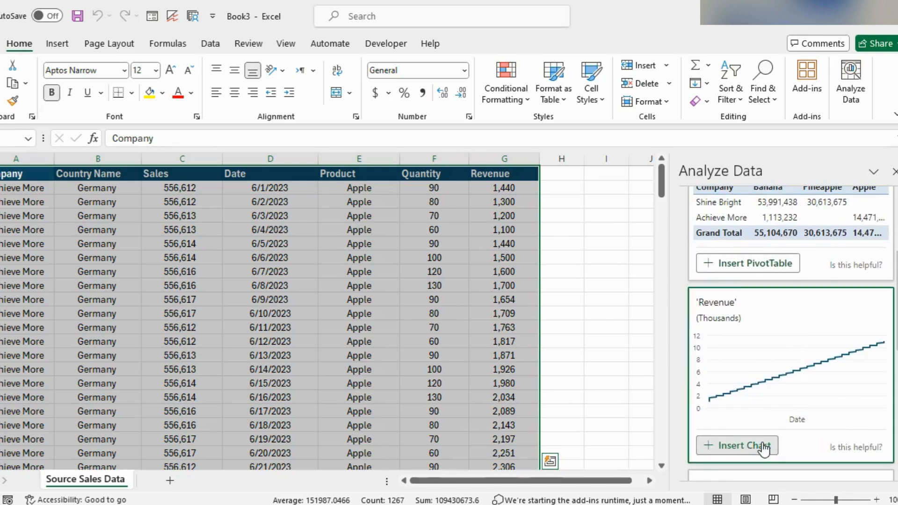
scroll(824, 456, "down", 5)
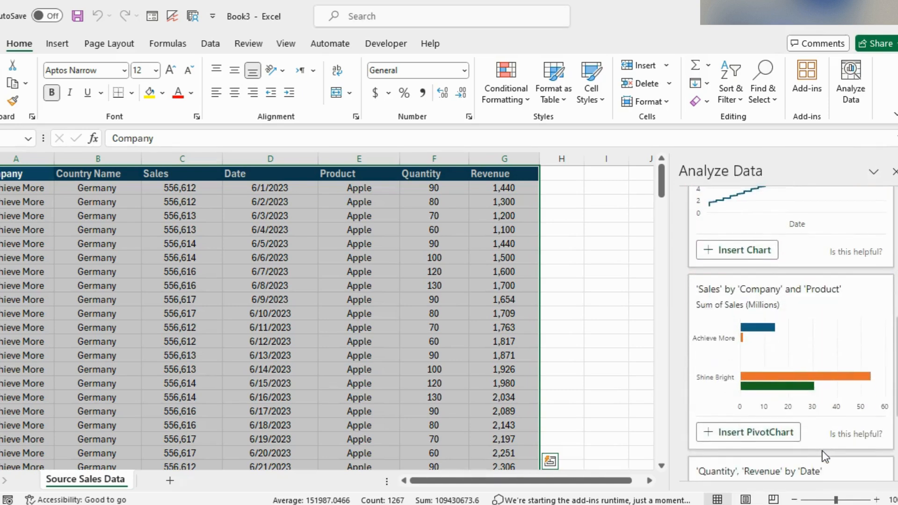
scroll(825, 456, "down", 4)
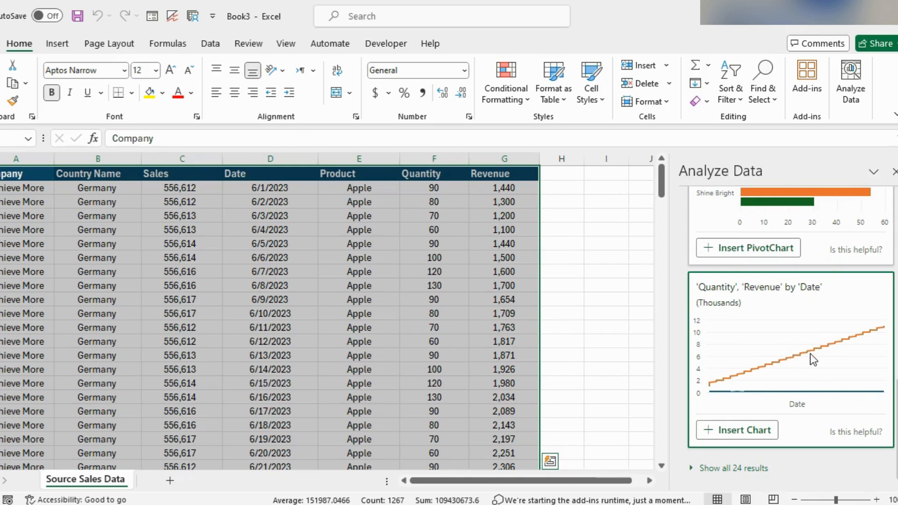
left_click(733, 469)
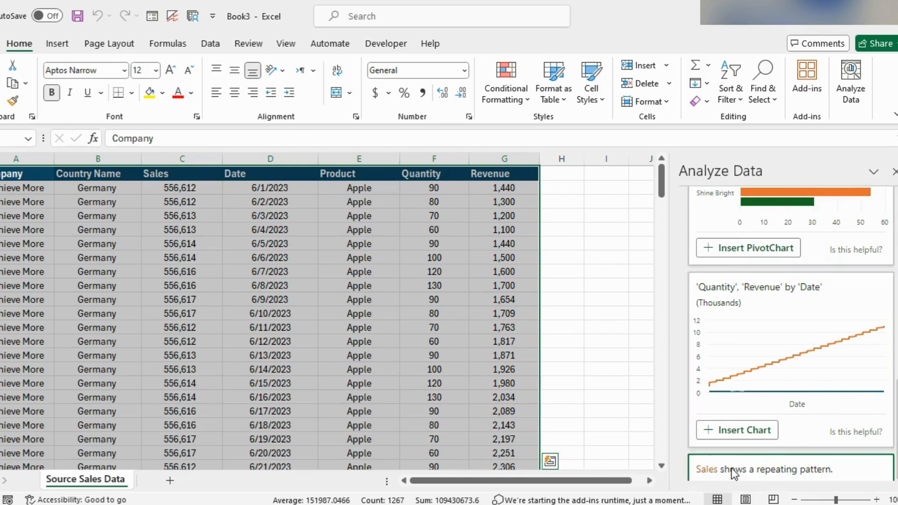
Step: Scroll through the suggested insight charts and PivotTables in the Analyze Data pane
scroll(824, 448, "down", 3)
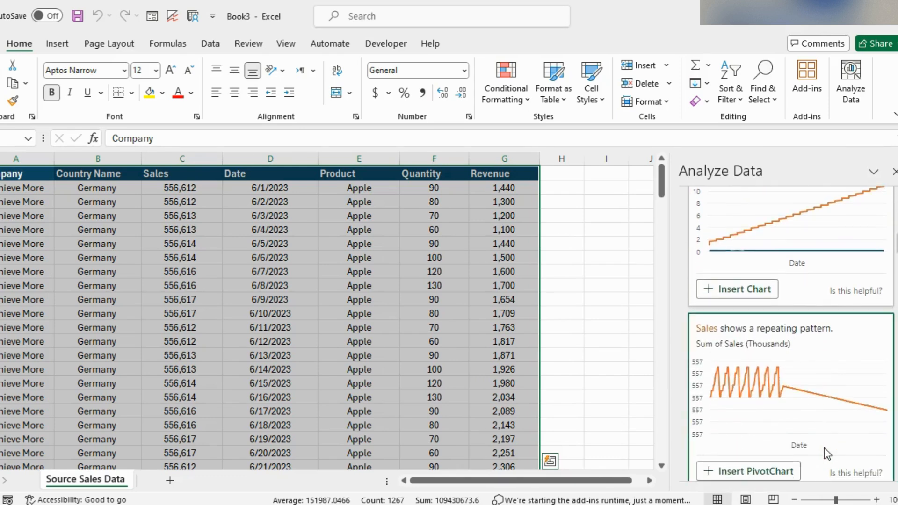
scroll(824, 448, "down", 2)
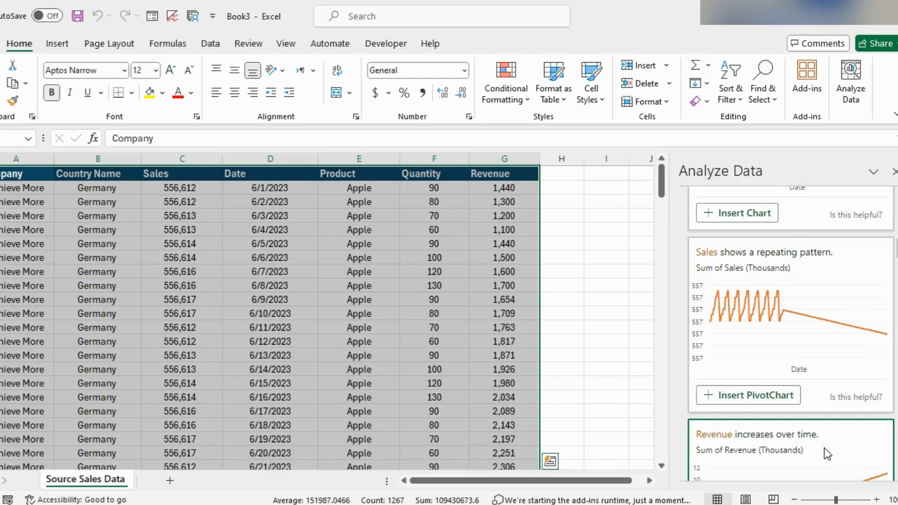
scroll(824, 447, "down", 4)
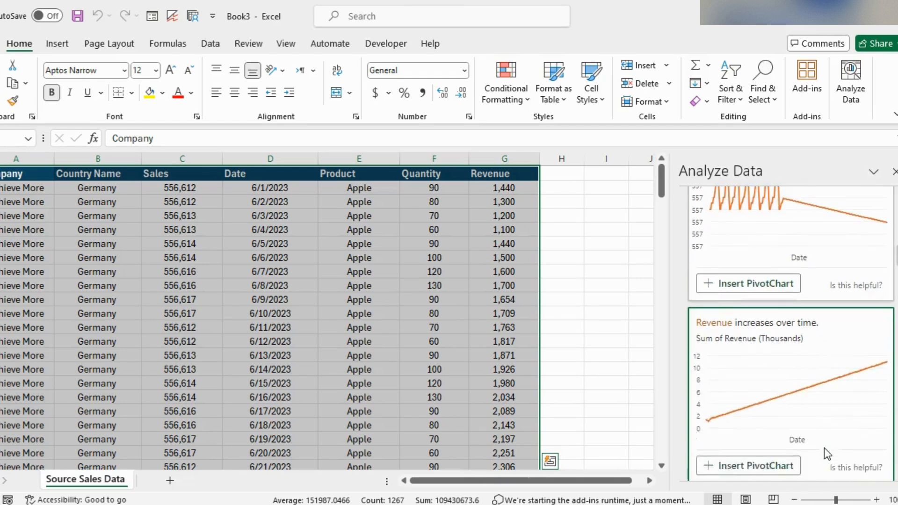
scroll(824, 447, "down", 2)
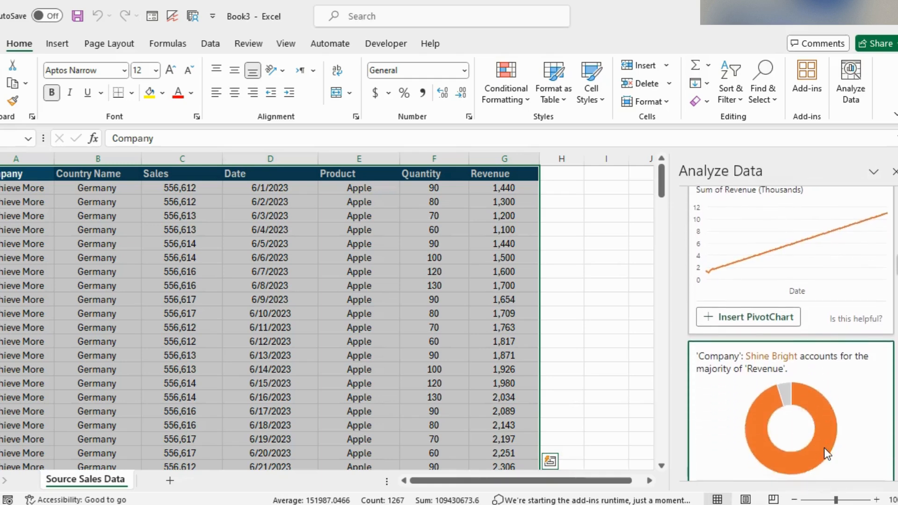
scroll(824, 447, "down", 2)
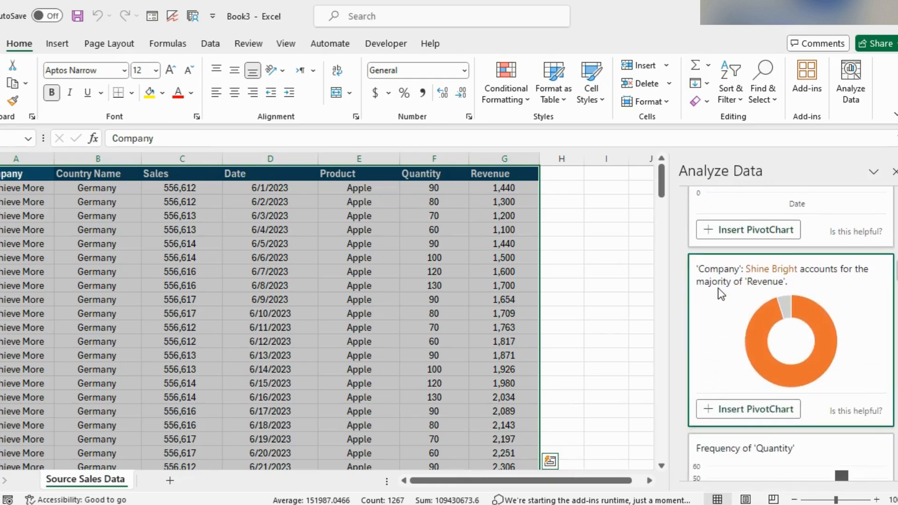
scroll(718, 289, "down", 5)
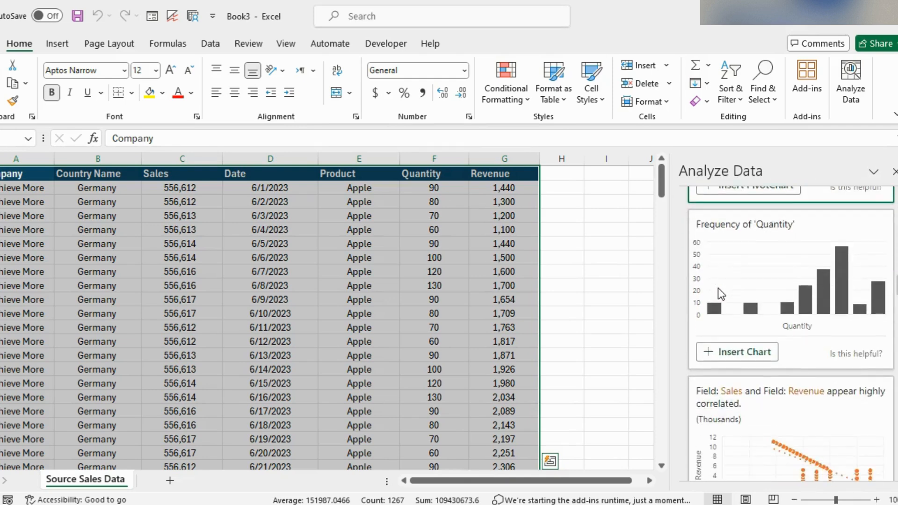
scroll(718, 290, "down", 9)
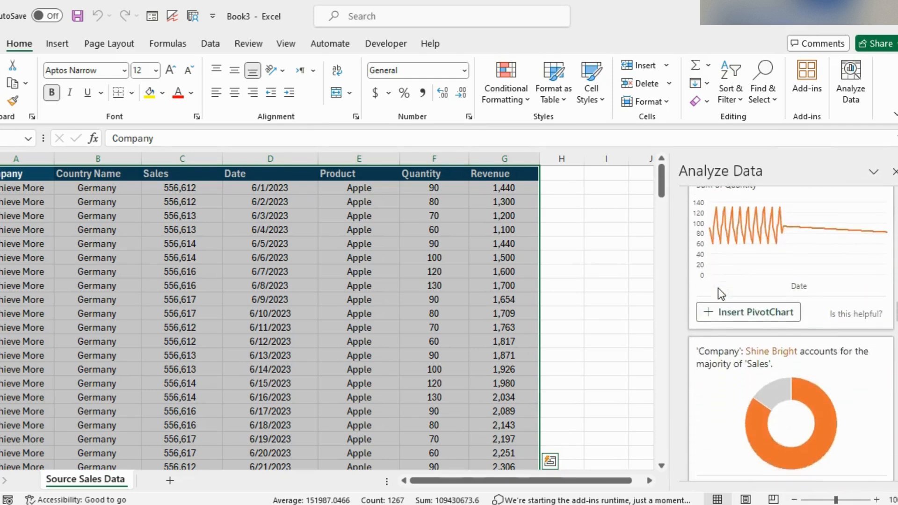
scroll(718, 287, "down", 2)
scroll(728, 360, "down", 3)
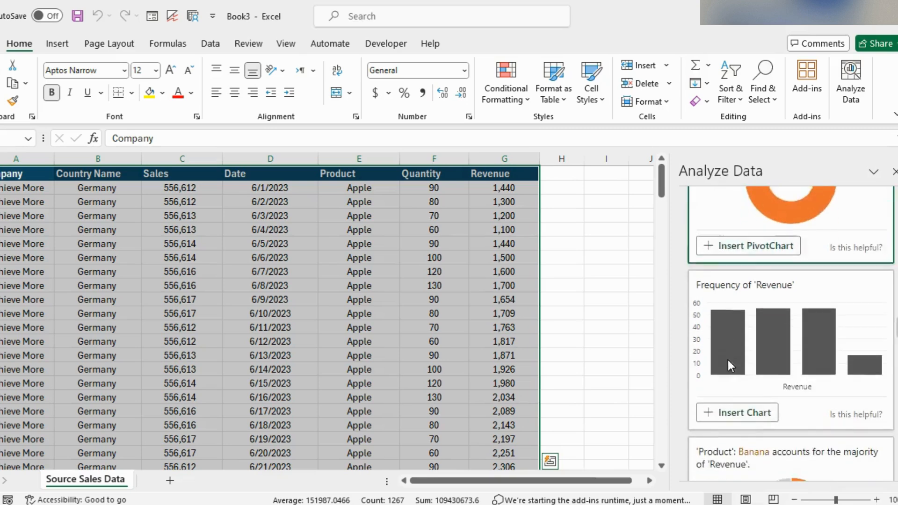
scroll(728, 363, "down", 4)
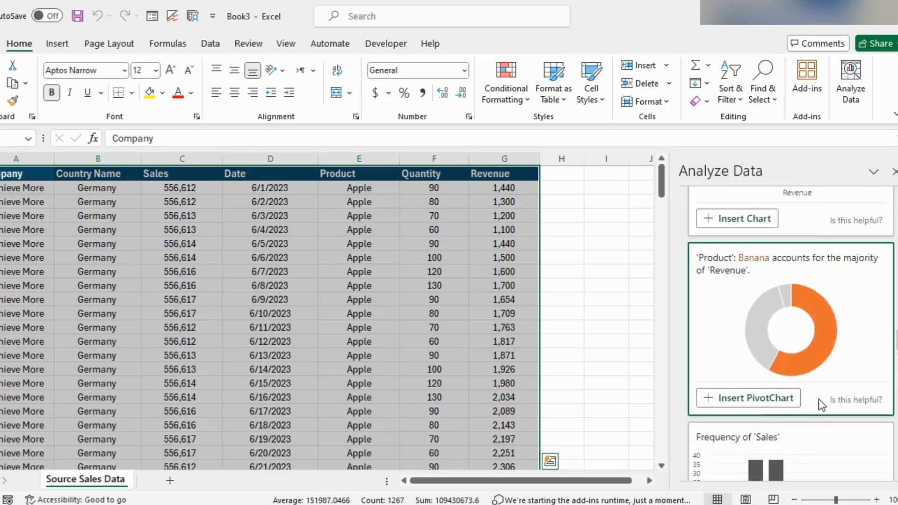
scroll(816, 400, "down", 10)
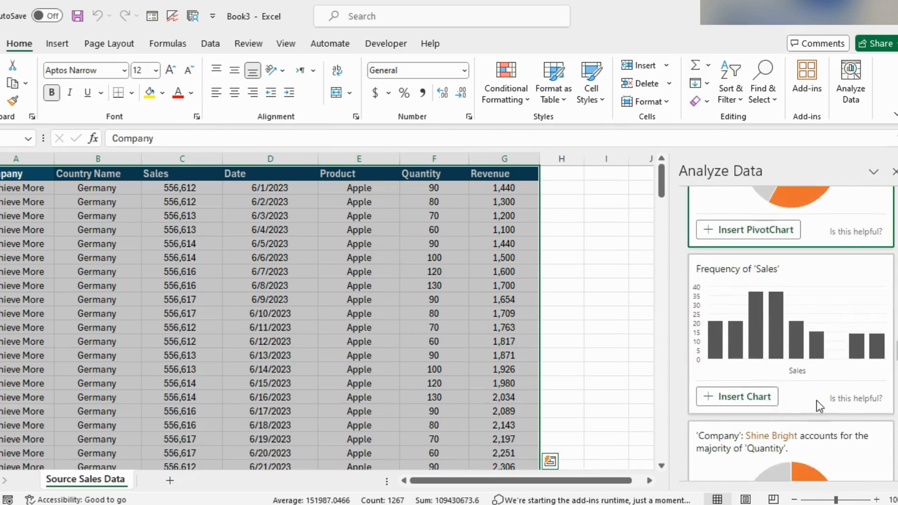
scroll(816, 400, "up", 15)
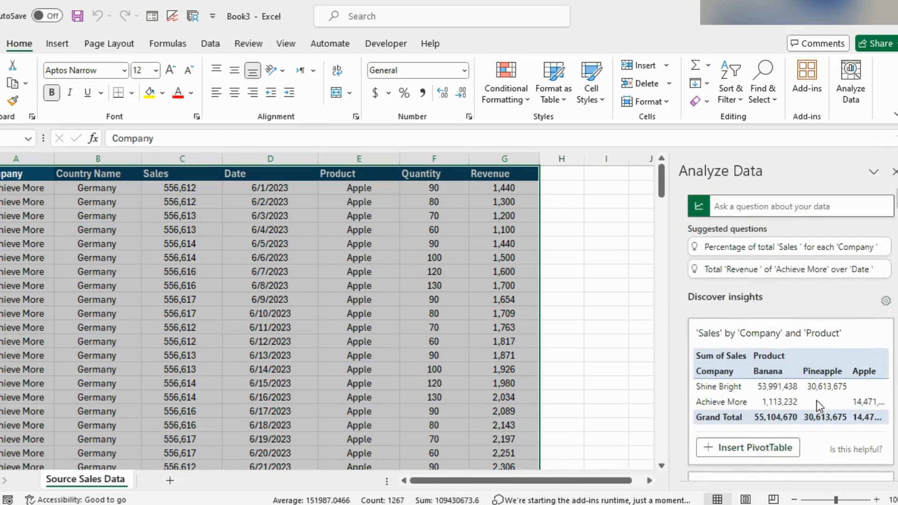
Step: Ask the Analyze Data pane the question "totoal revenue by product"
left_click(739, 207)
type("tota")
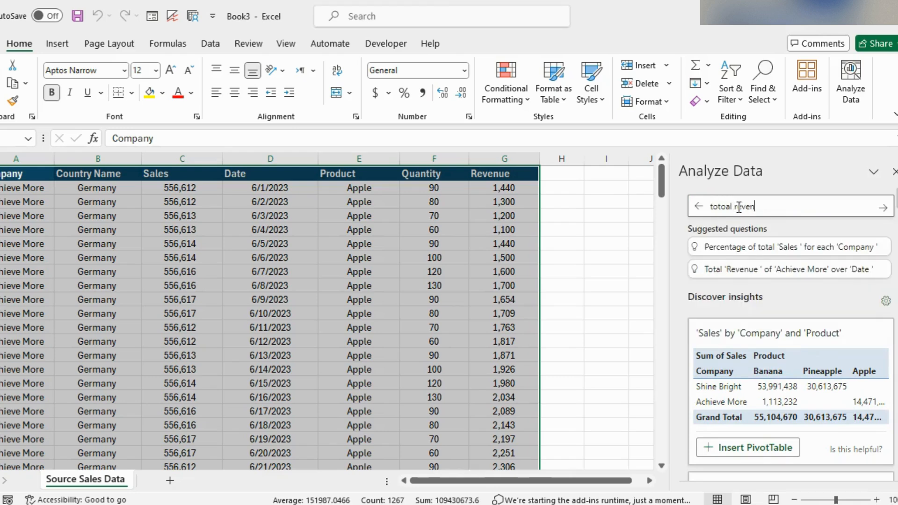
type("al revenue by product")
key("Return")
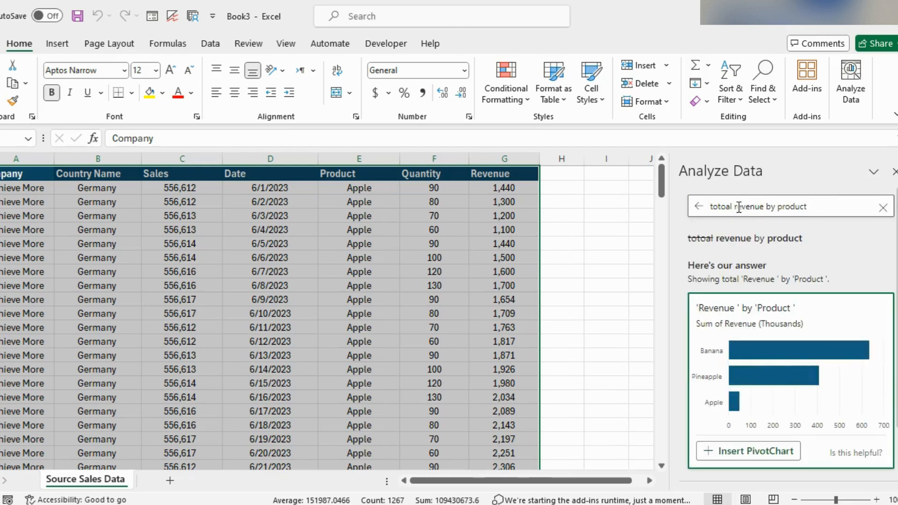
Step: Insert the suggested Revenue by Product PivotChart and move the chart beside the pivot table
left_click(730, 455)
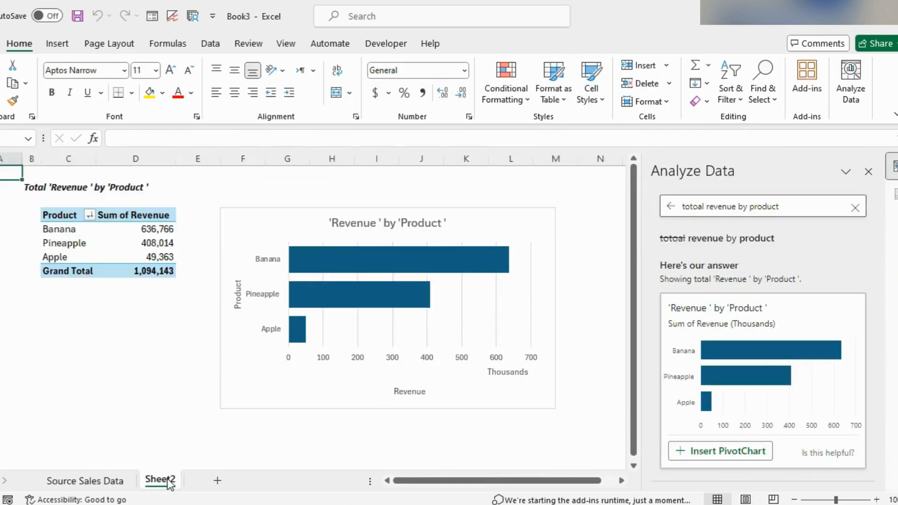
left_click(237, 234)
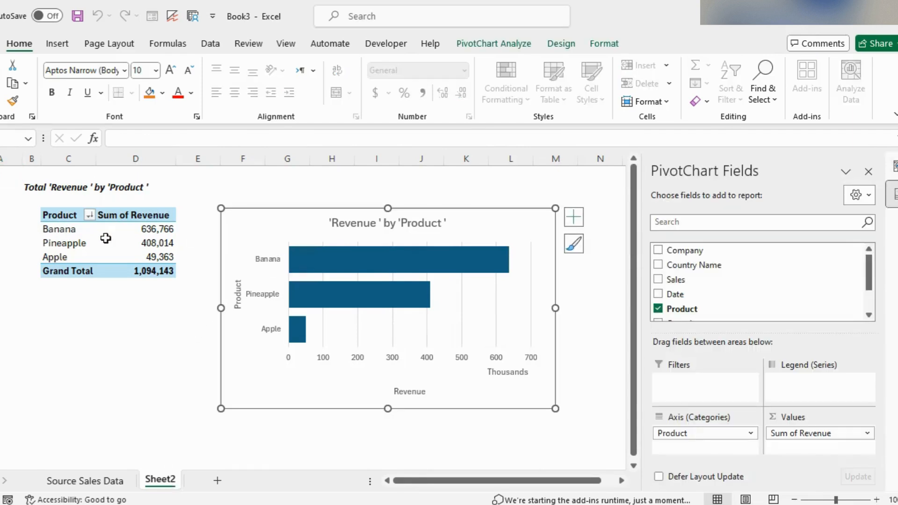
left_click_drag(292, 214, 329, 190)
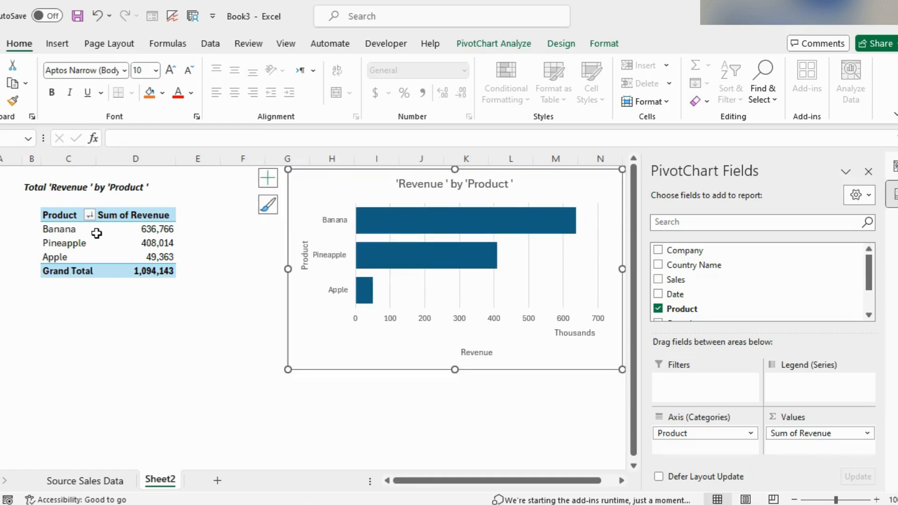
Step: Add the Revenue field a second time to the pivot table's values
left_click(129, 215)
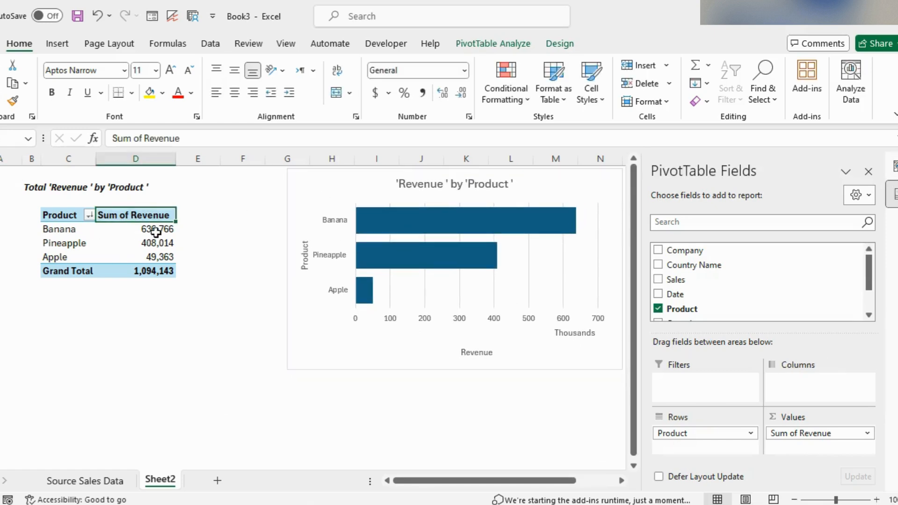
left_click_drag(869, 272, 868, 309)
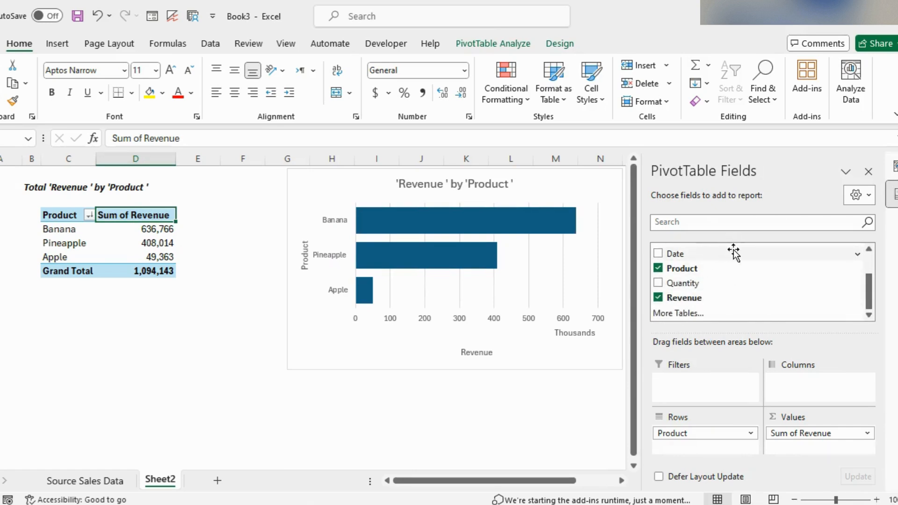
left_click_drag(699, 298, 803, 453)
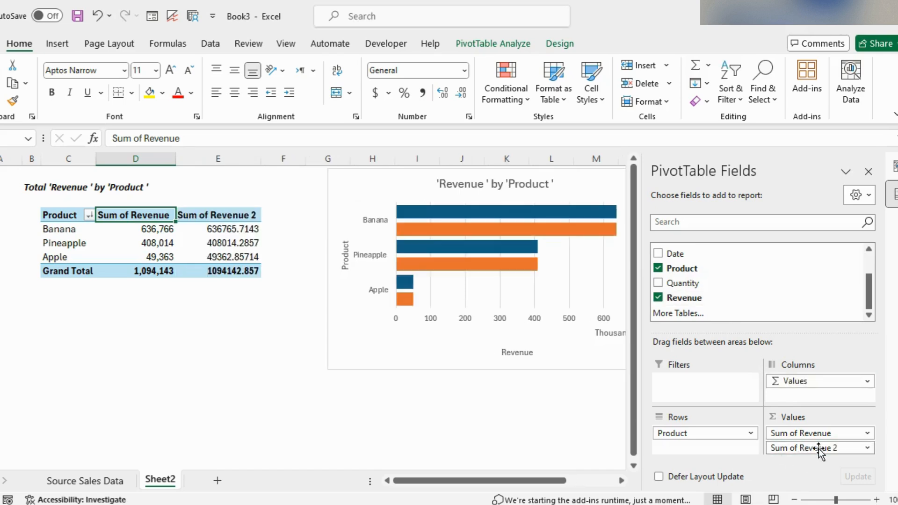
Step: Summarize the second revenue column by Average and rename it Average Revenue
left_click(239, 218)
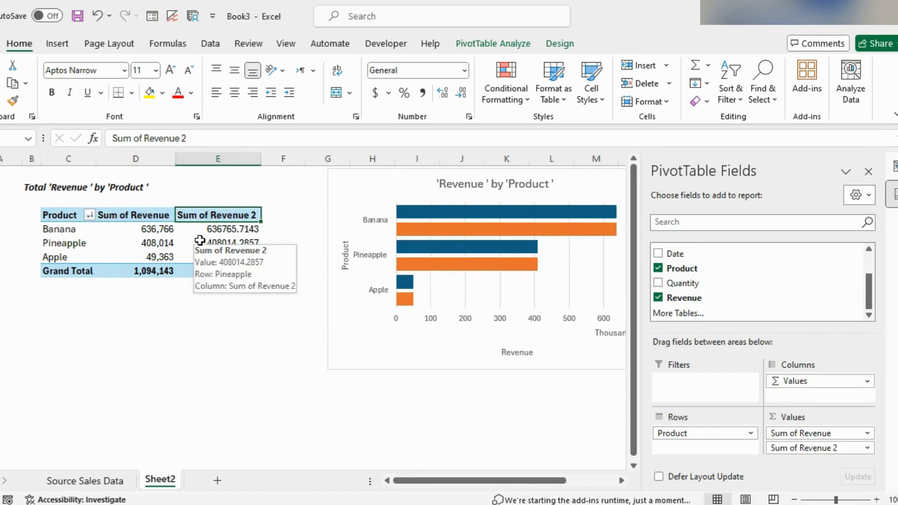
double_click(207, 215)
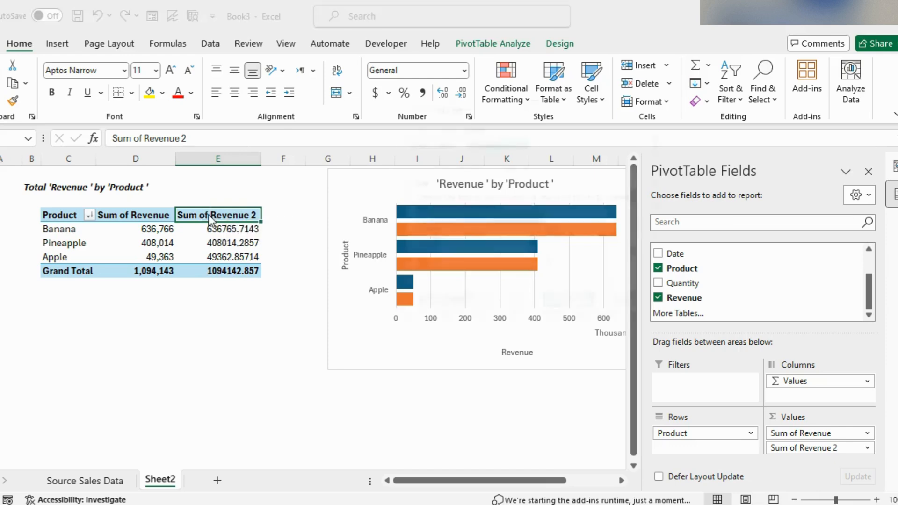
left_click(435, 240)
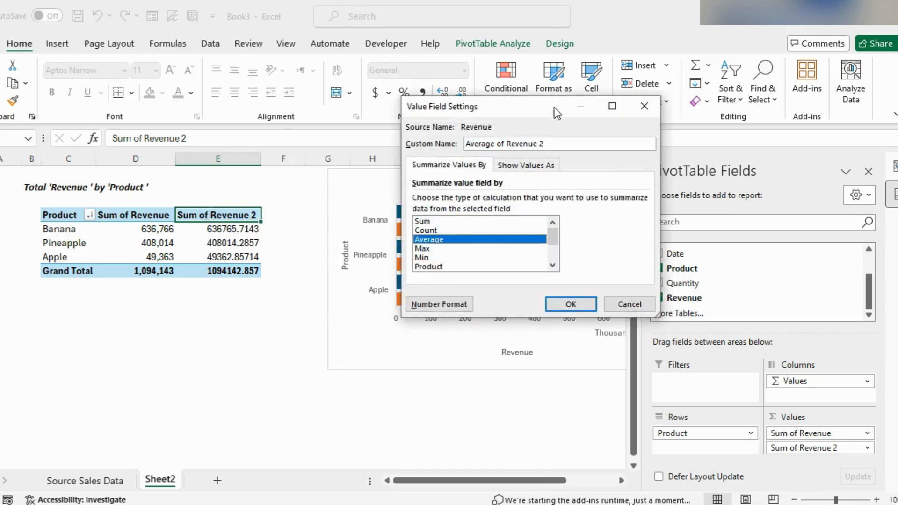
left_click(552, 146)
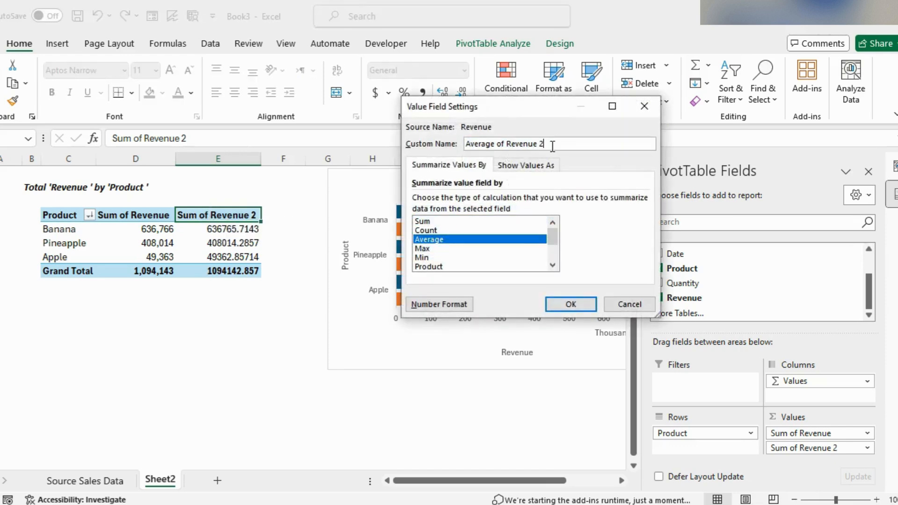
left_click(505, 144)
key("BackSpace")
left_click(565, 307)
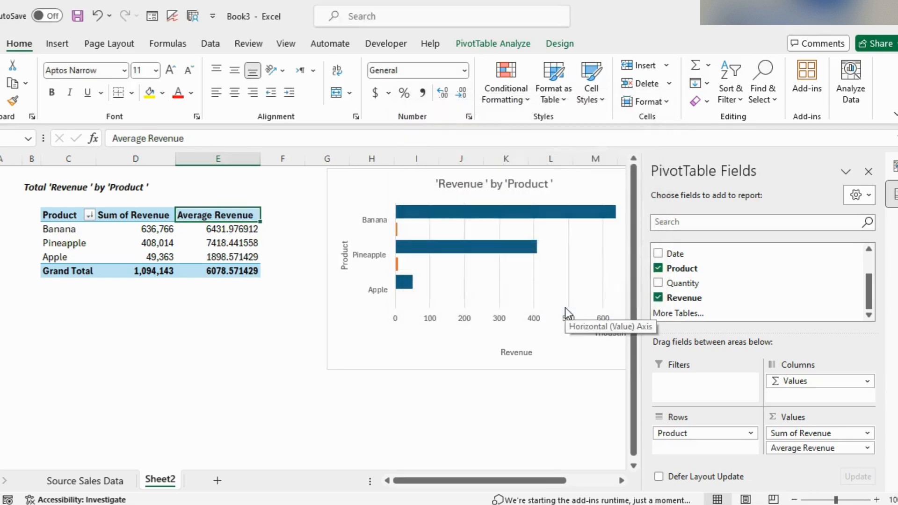
Step: Format the Average Revenue values as numbers with 0 decimal places
left_click(232, 233)
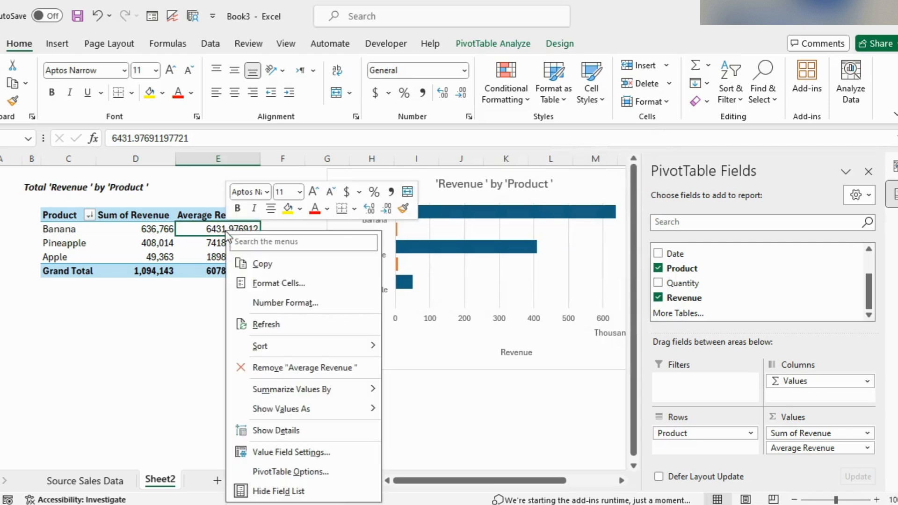
right_click(227, 232)
left_click(260, 302)
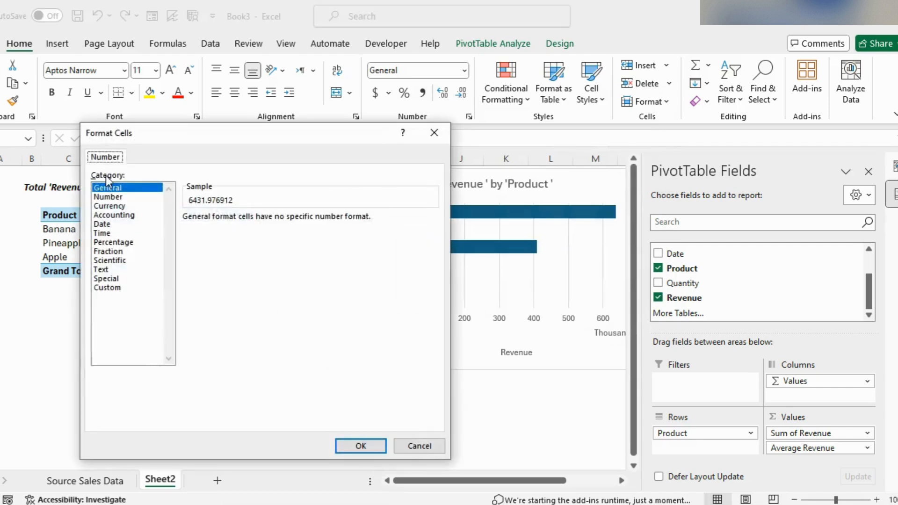
left_click(108, 197)
left_click(187, 234)
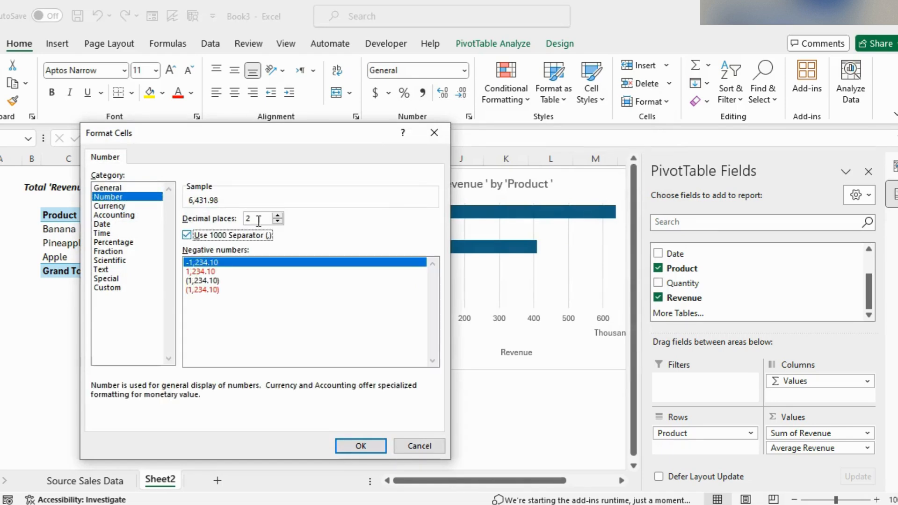
left_click(278, 222)
left_click(278, 222)
left_click(363, 446)
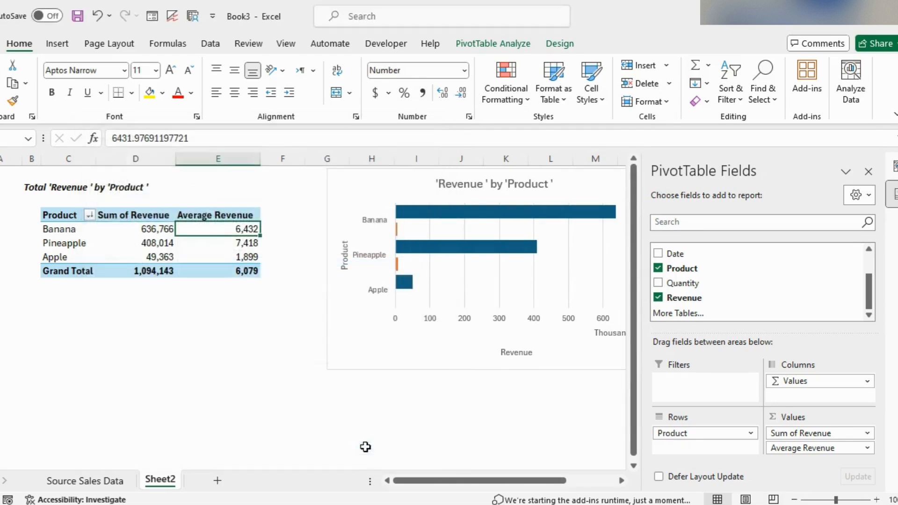
left_click(234, 268)
left_click(397, 227)
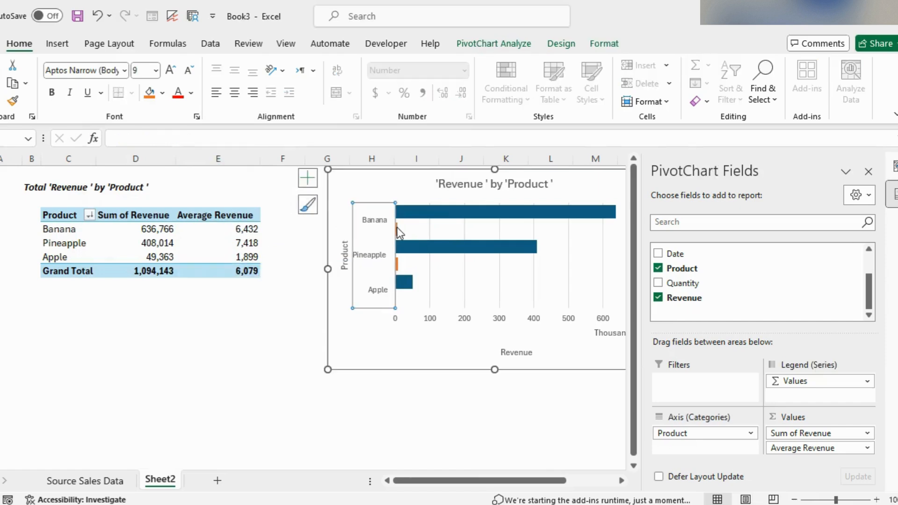
left_click(215, 240)
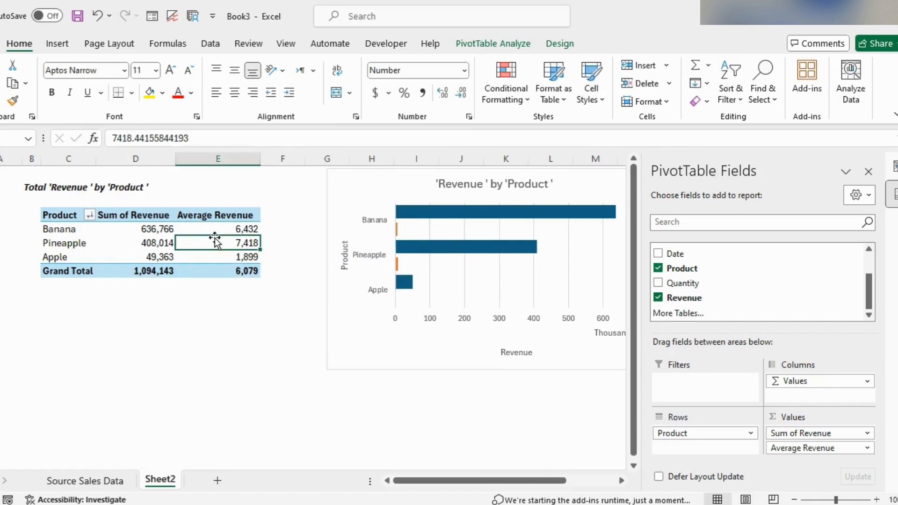
Step: Rename the pivot table's sheet as Data Summary
right_click(162, 481)
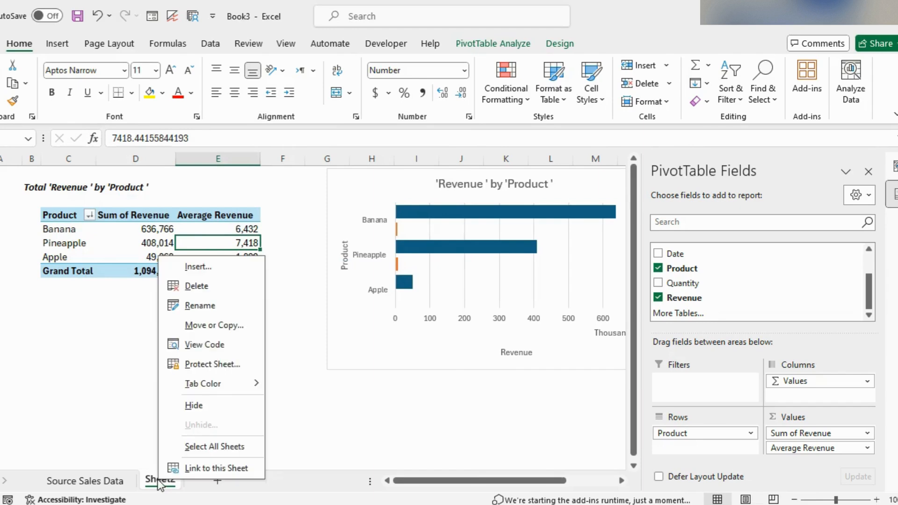
left_click(204, 305)
type("Data S")
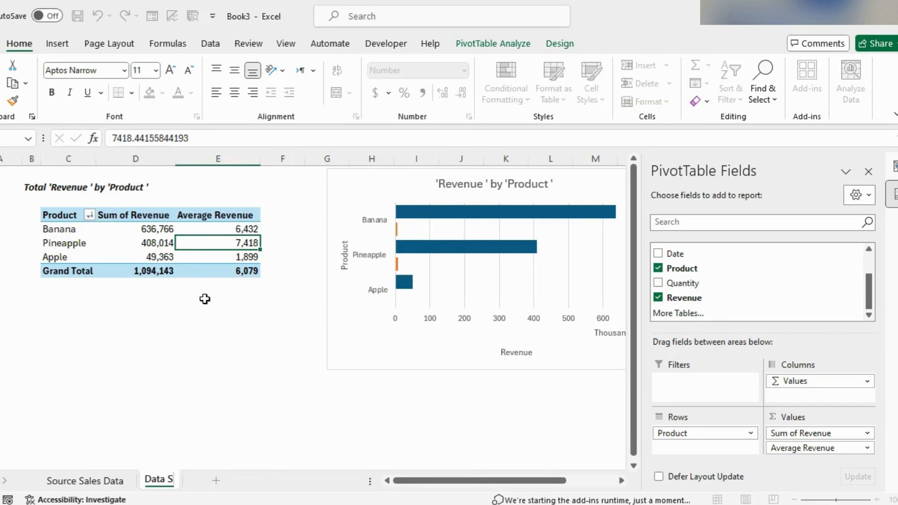
type("ummary")
key("Return")
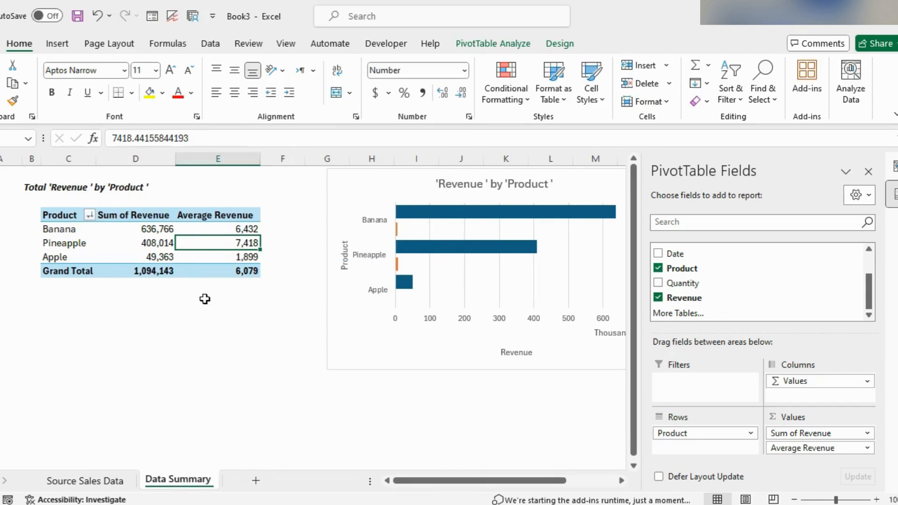
Step: Clear the Analyze Data question and insert the suggested Sales by Company and Product PivotTable from the insights
left_click(107, 482)
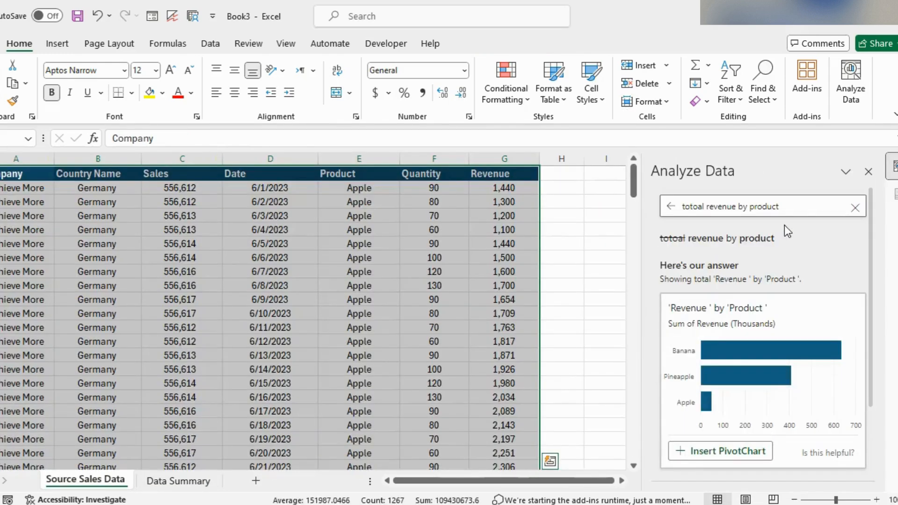
left_click(671, 208)
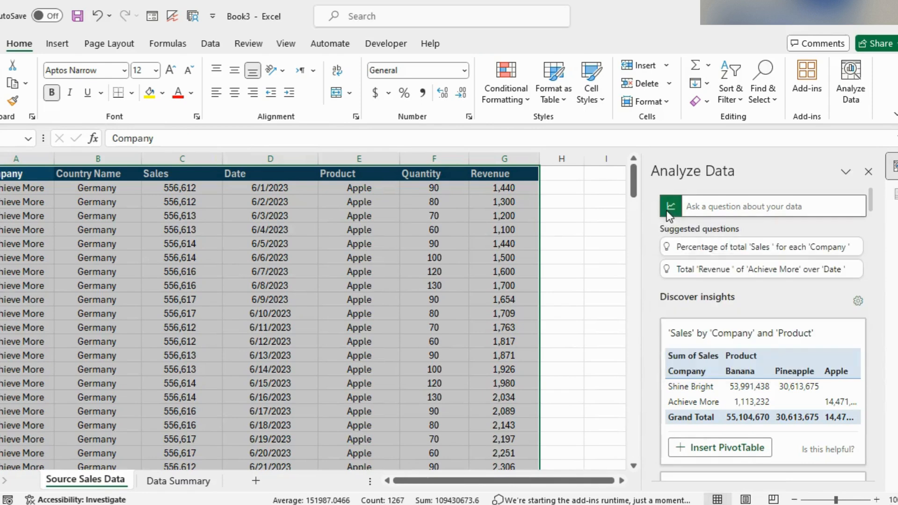
scroll(793, 361, "down", 2)
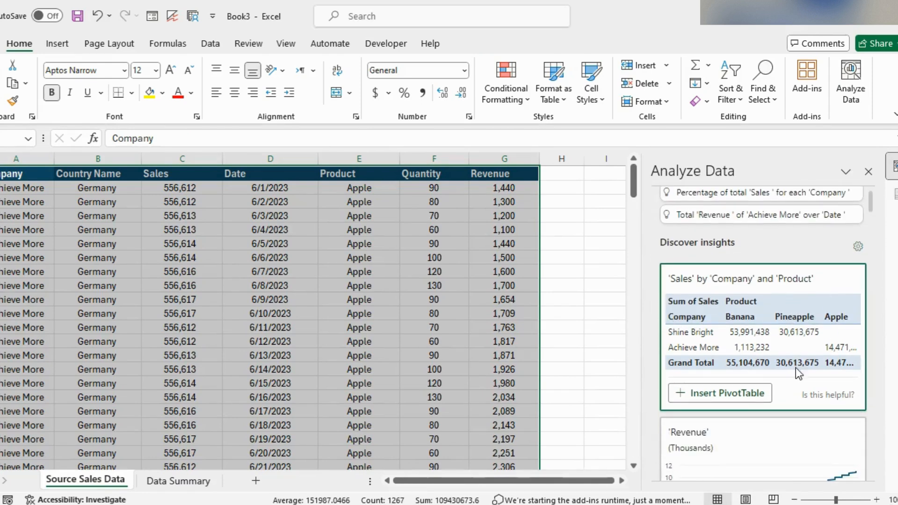
left_click(736, 395)
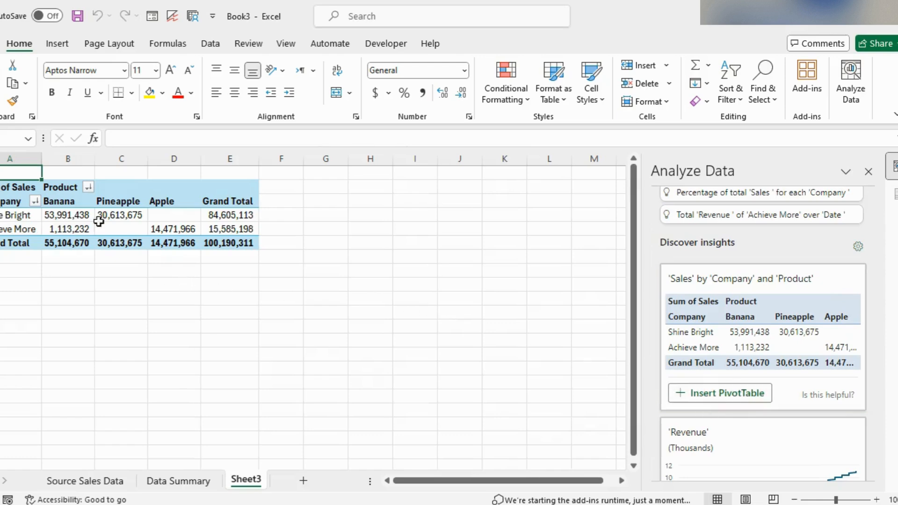
Step: Examine the values in the new Sales by Company and Product pivot table
mouse_move(79, 228)
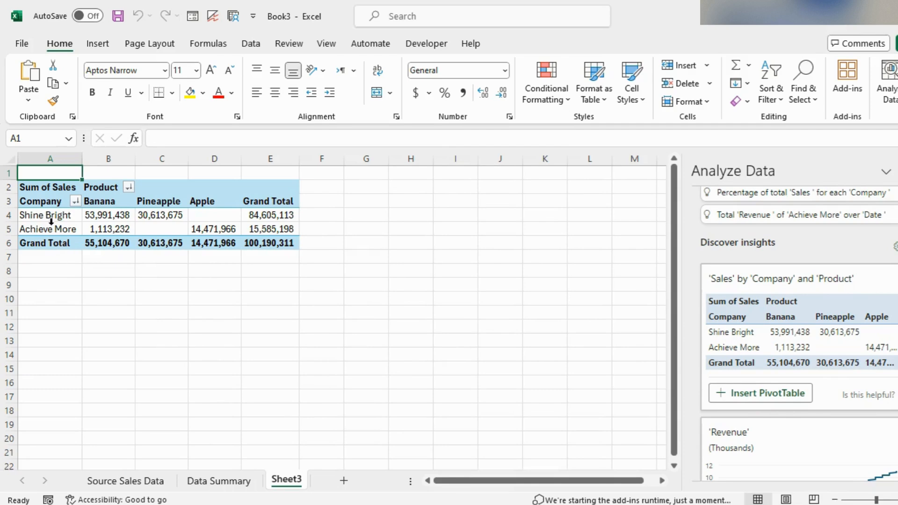
left_click_drag(50, 216, 48, 229)
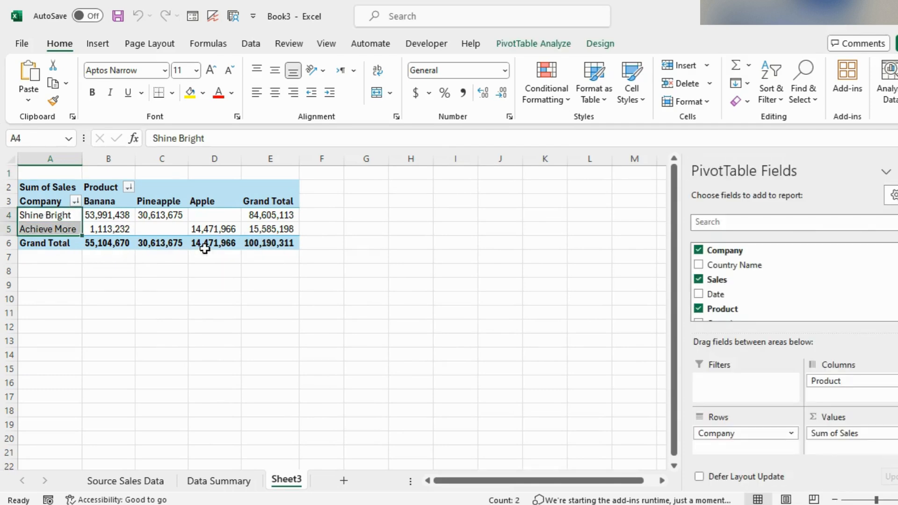
left_click(213, 247)
left_click(256, 220)
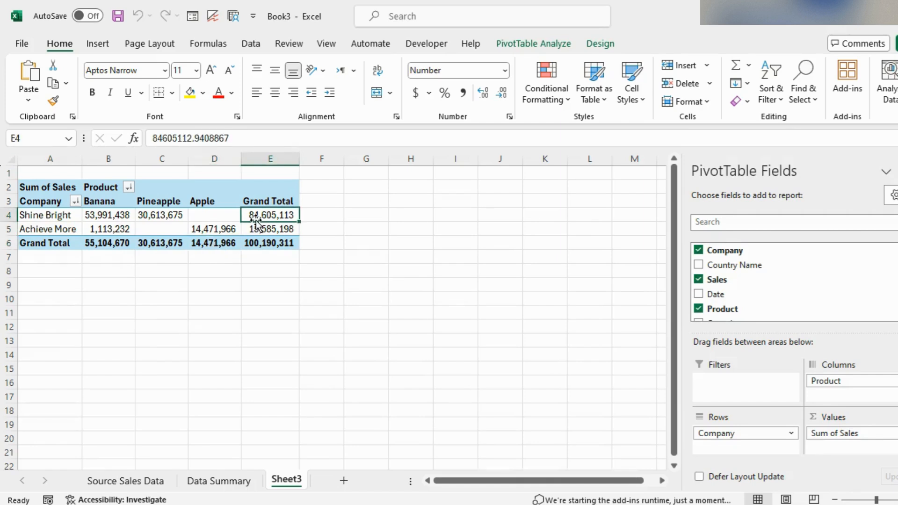
left_click(122, 242)
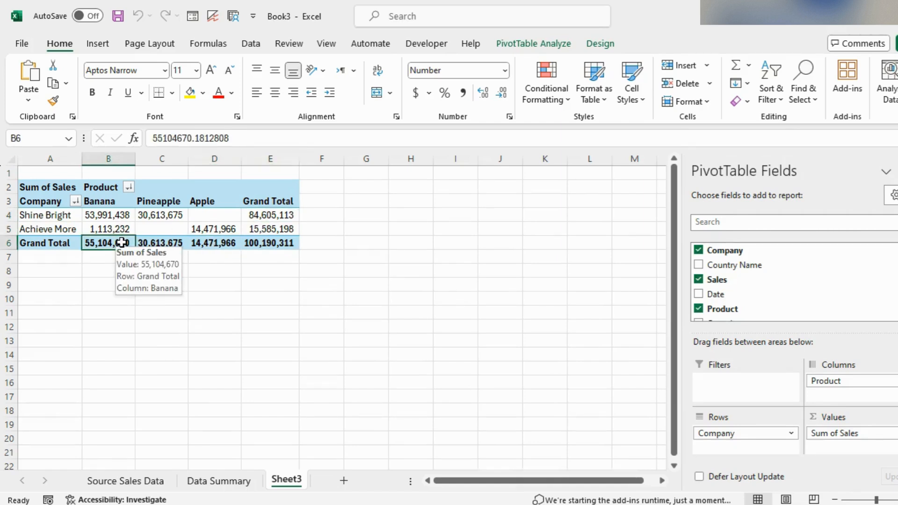
left_click(329, 236)
Step: Ask the Analyze Data pane on the source data the question "reveneu by the company"
left_click(128, 481)
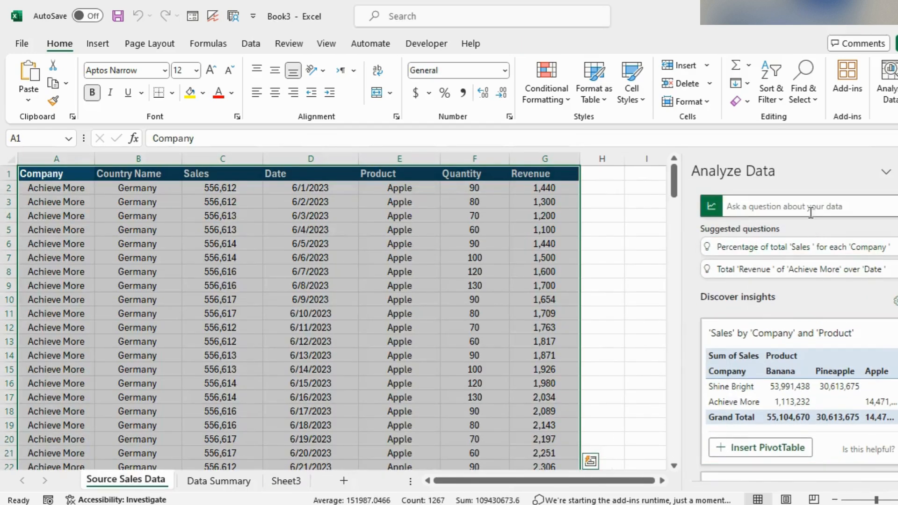
left_click(809, 208)
type("r")
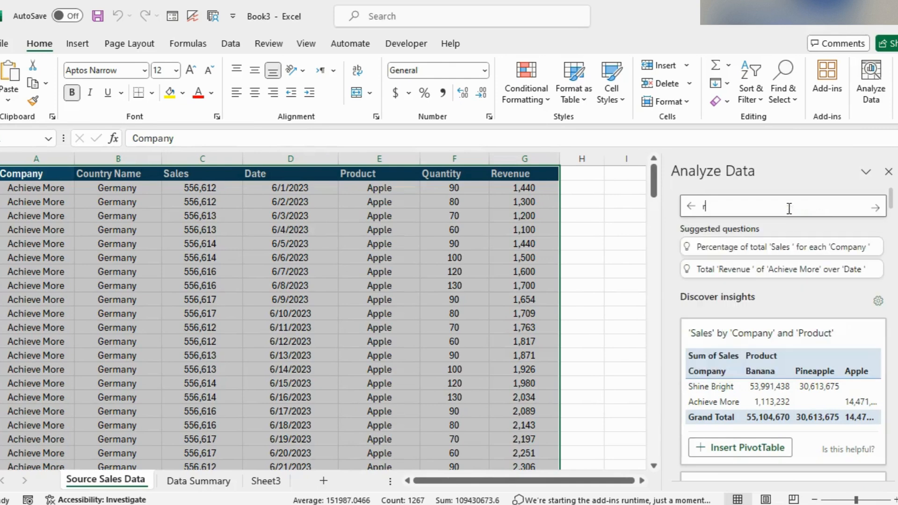
type("even")
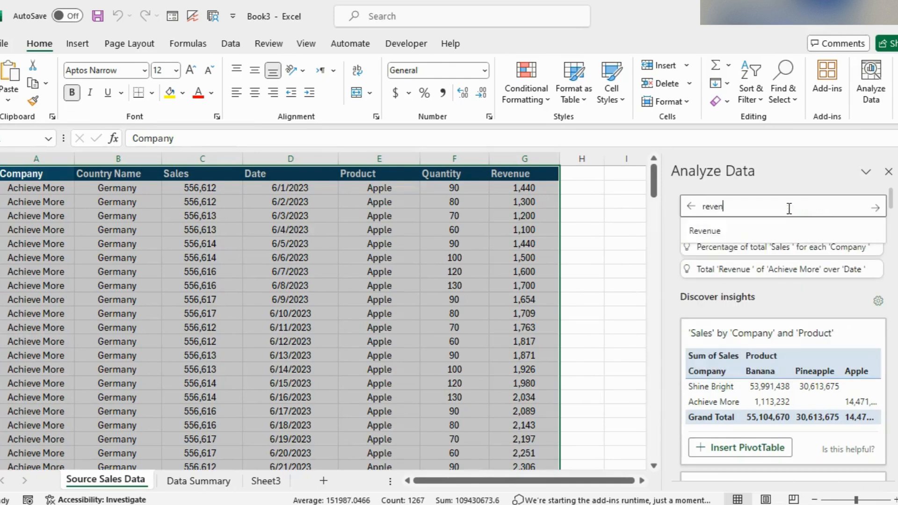
type("eu by the ")
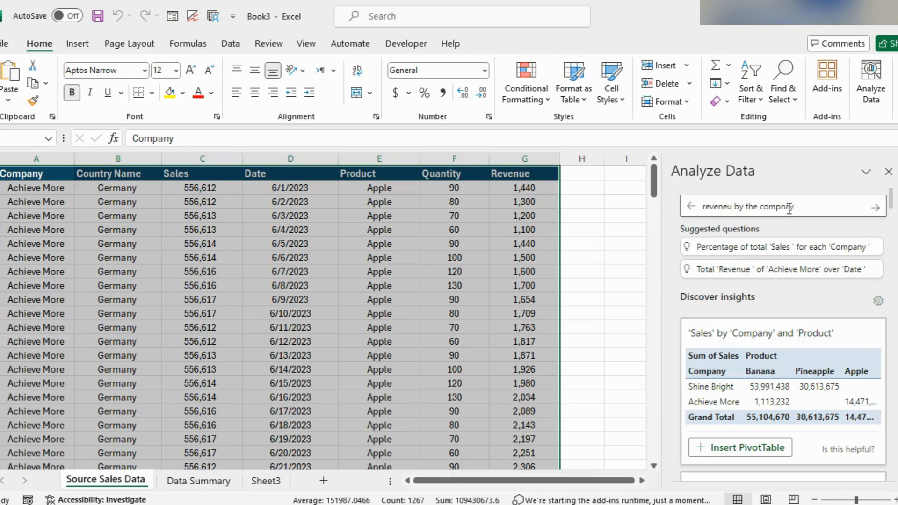
type("company")
key("Return")
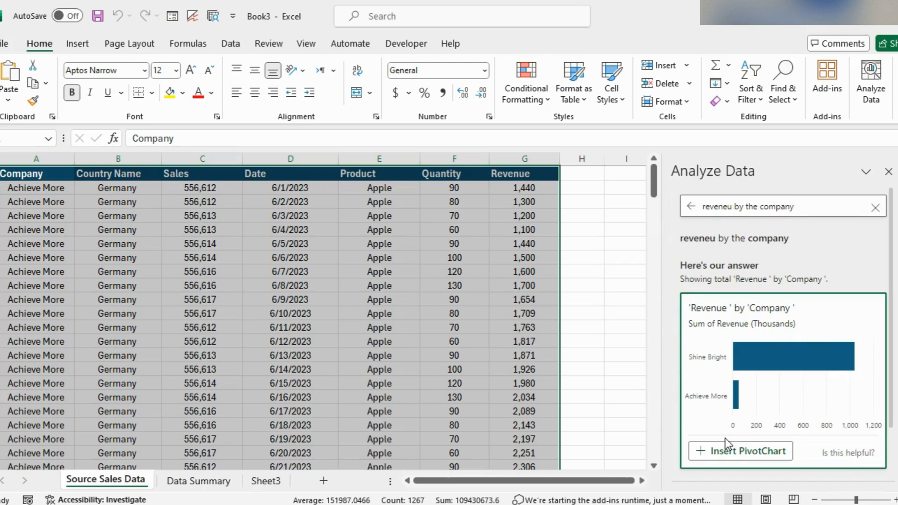
Step: Refine the question to "reveneu by the company as a column chart" and insert the suggested PivotChart
left_click(824, 207)
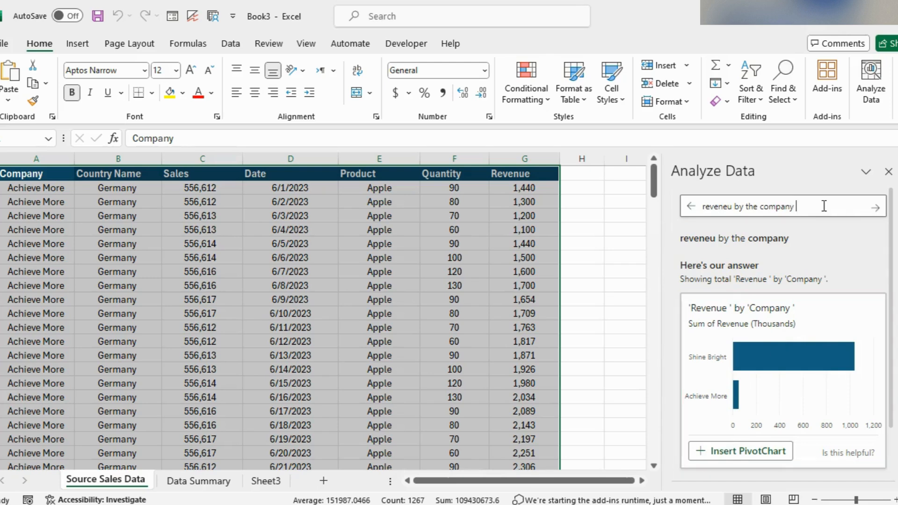
type("as a column chart")
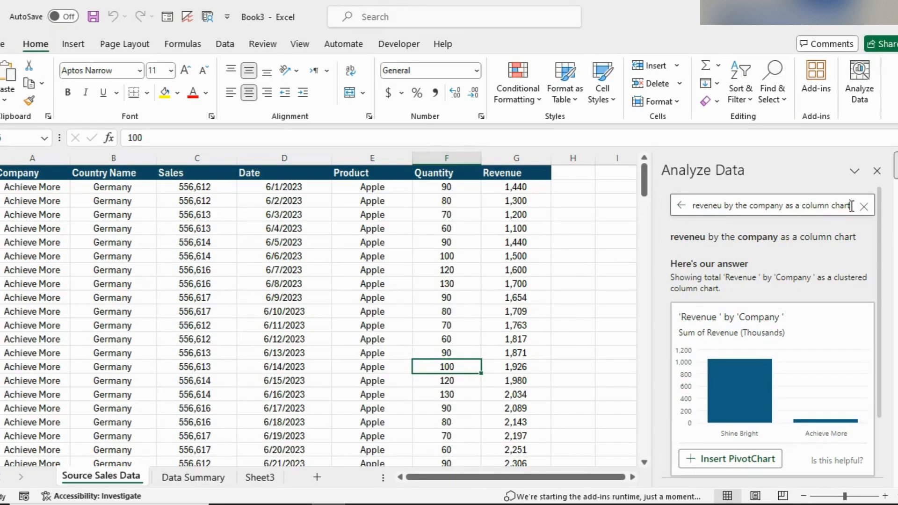
scroll(851, 207, "down", 1)
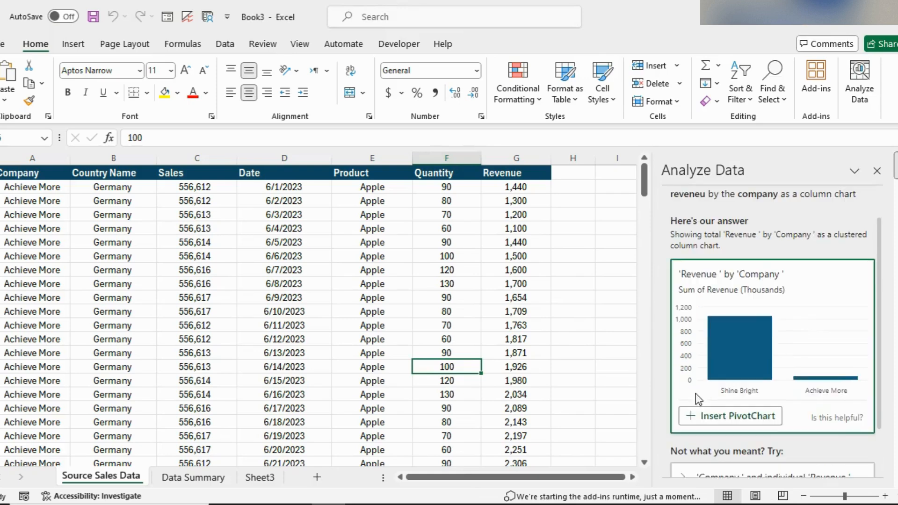
left_click(764, 417)
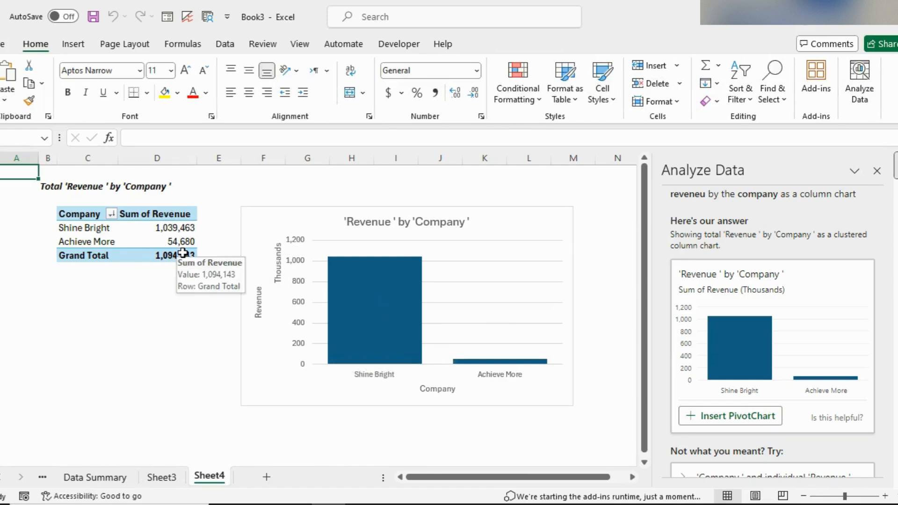
Step: Move the Revenue by Company chart onto the Data Summary sheet below the product chart
left_click(250, 225)
key("Delete")
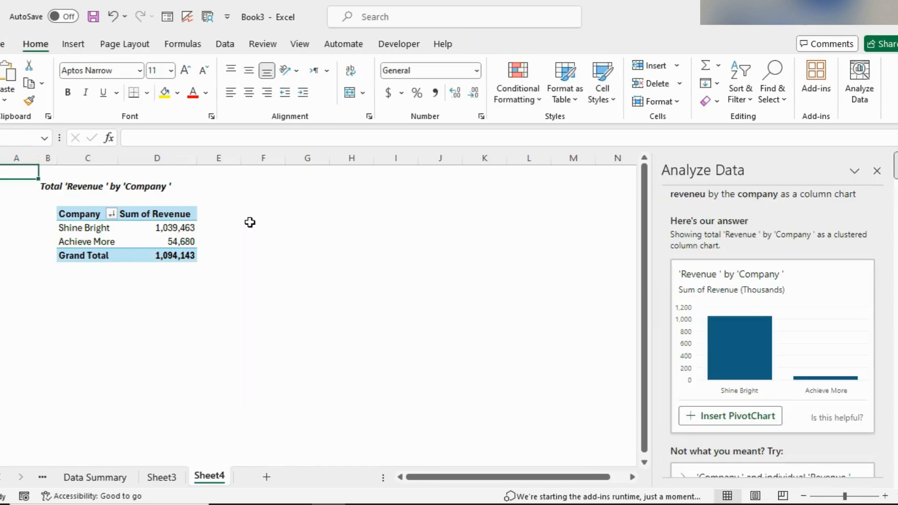
left_click(119, 478)
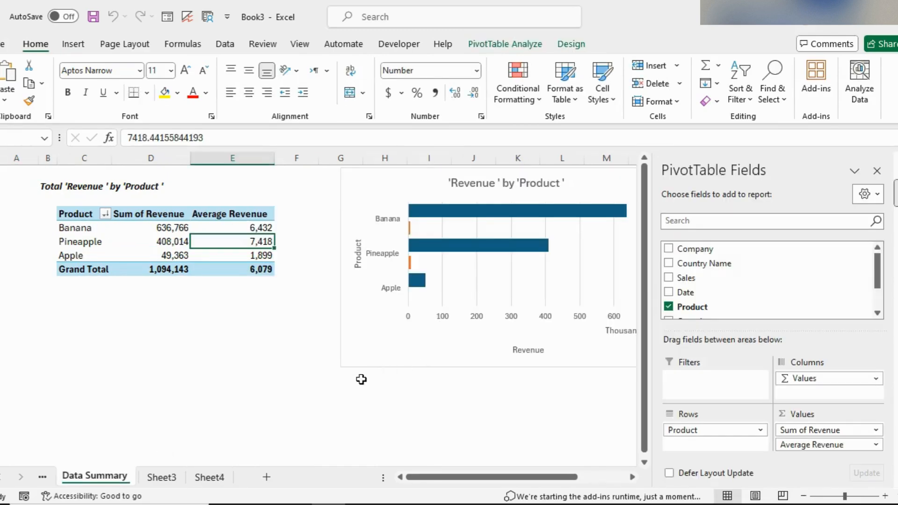
left_click(361, 379)
left_click(373, 377)
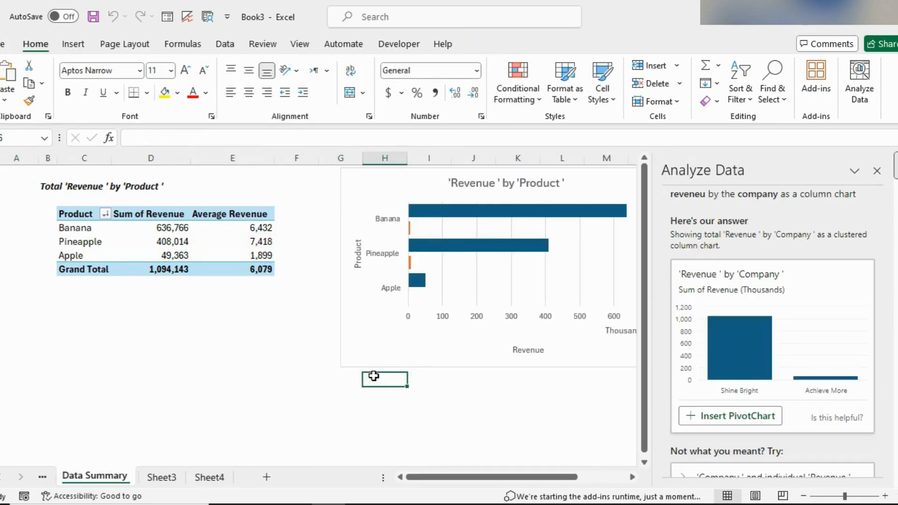
key("ctrl+v")
left_click_drag(401, 382, 372, 384)
Step: Review the workbook's sheets and the charts on the Data Summary sheet
left_click(162, 477)
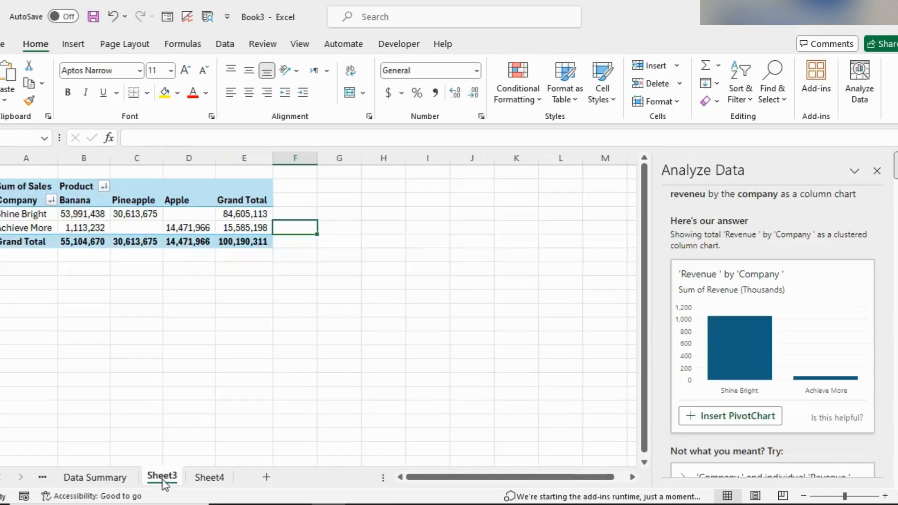
left_click(202, 479)
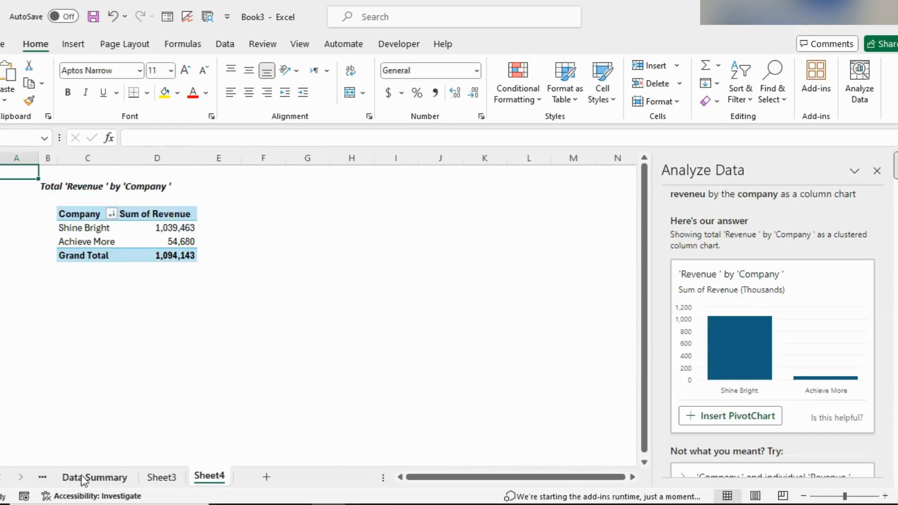
left_click(42, 477)
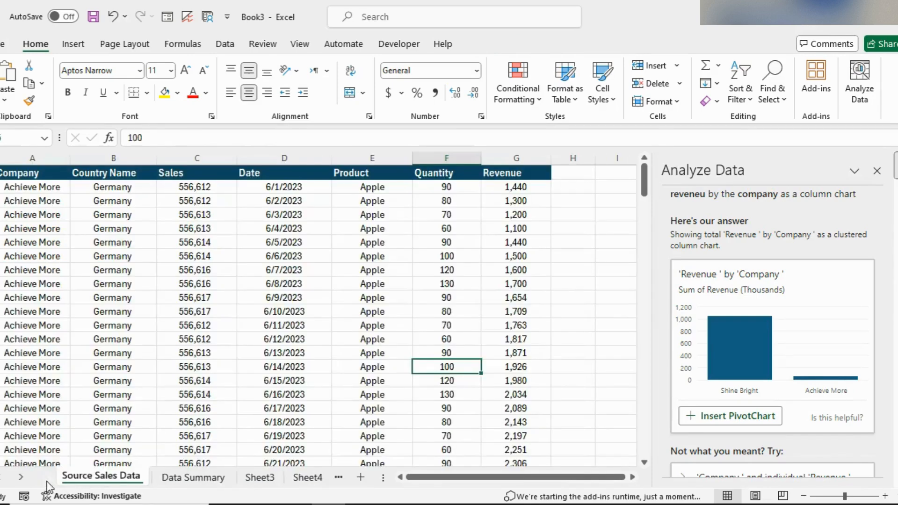
left_click(211, 477)
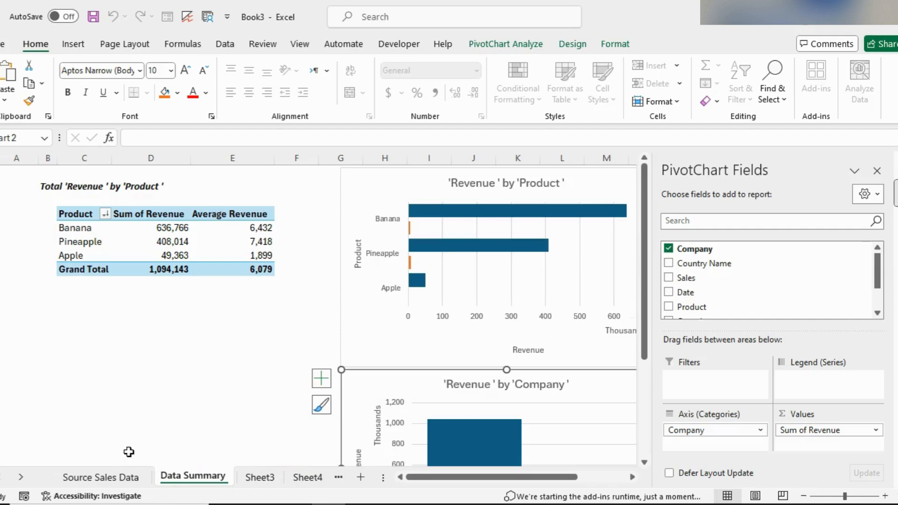
scroll(499, 305, "down", 2)
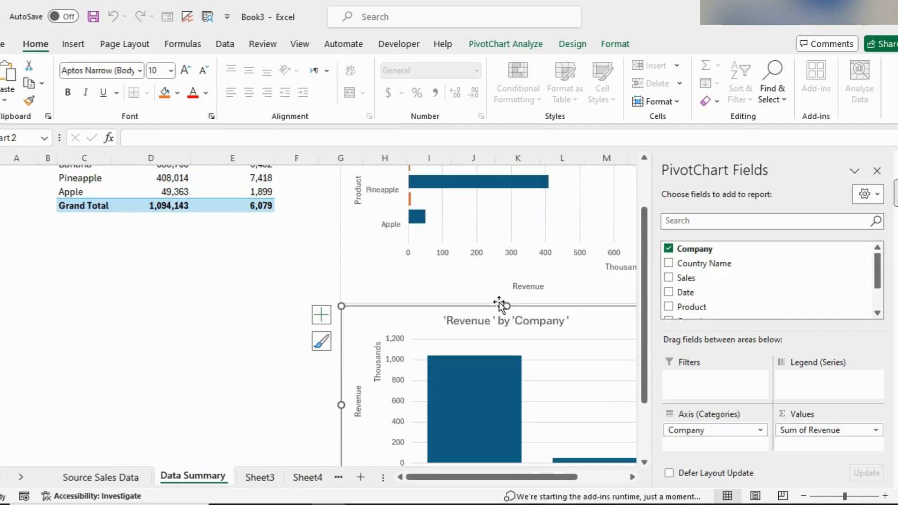
scroll(542, 321, "up", 2)
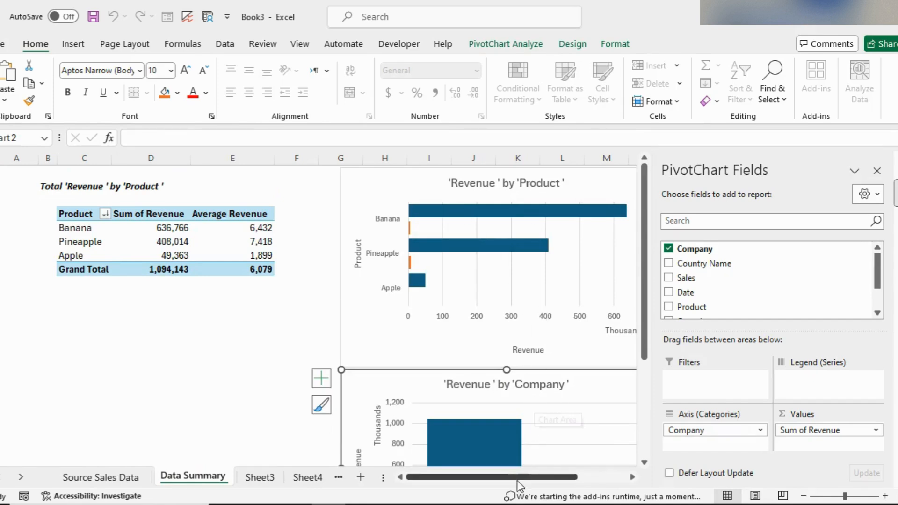
Step: Ask the Analyze Data pane on the source data the question "revenue trend"
left_click_drag(517, 479, 554, 479)
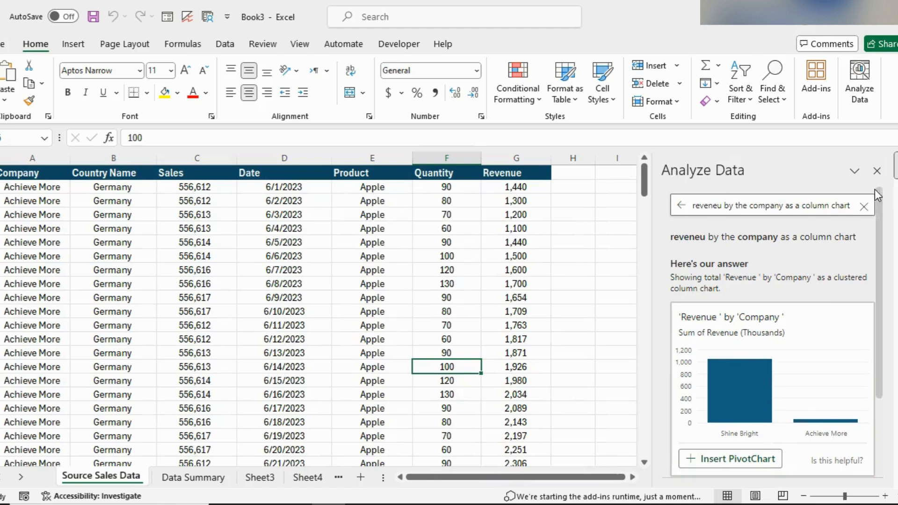
left_click(865, 204)
type("reven")
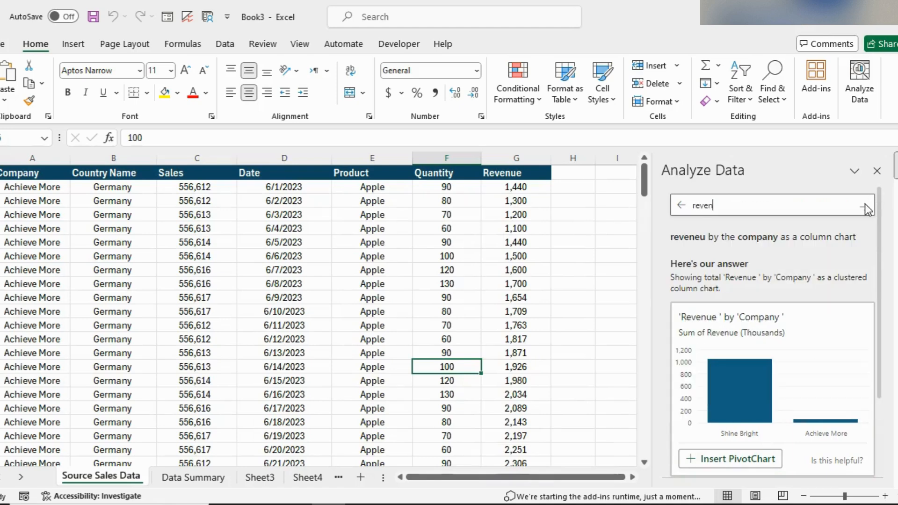
type("ue trend")
key("Return")
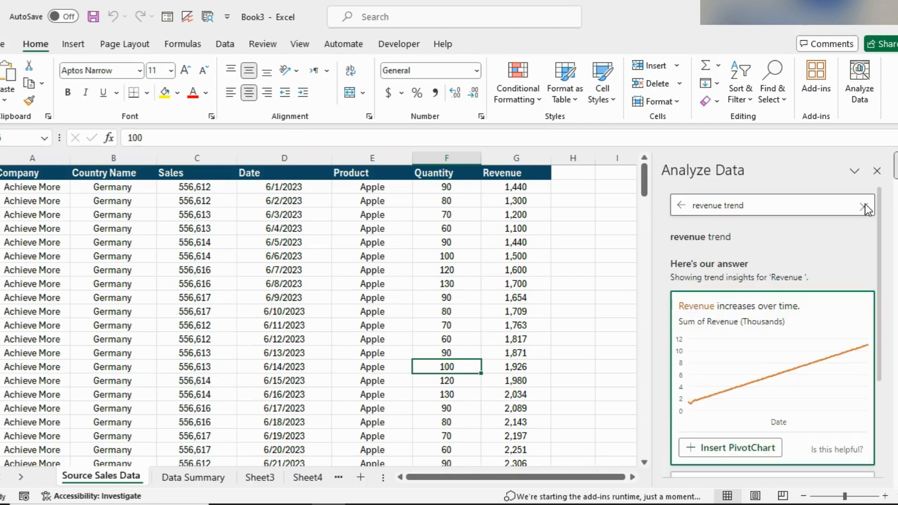
Step: Insert the suggested PivotChart showing revenue increasing over time
scroll(820, 296, "down", 5)
scroll(820, 297, "up", 5)
scroll(819, 296, "down", 4)
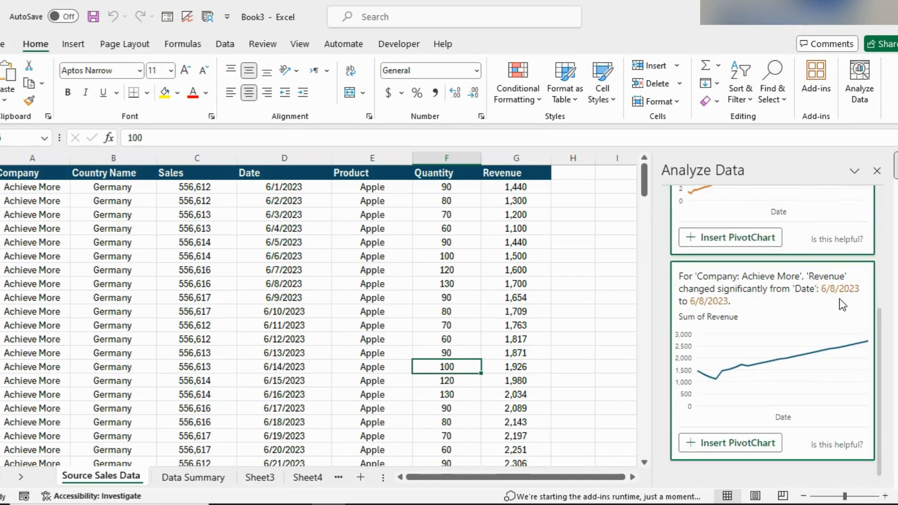
scroll(842, 304, "up", 5)
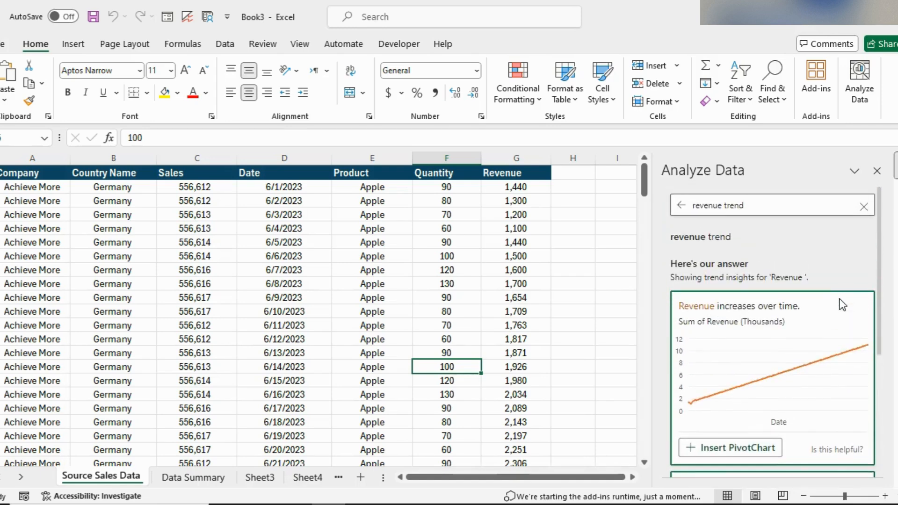
scroll(841, 304, "down", 3)
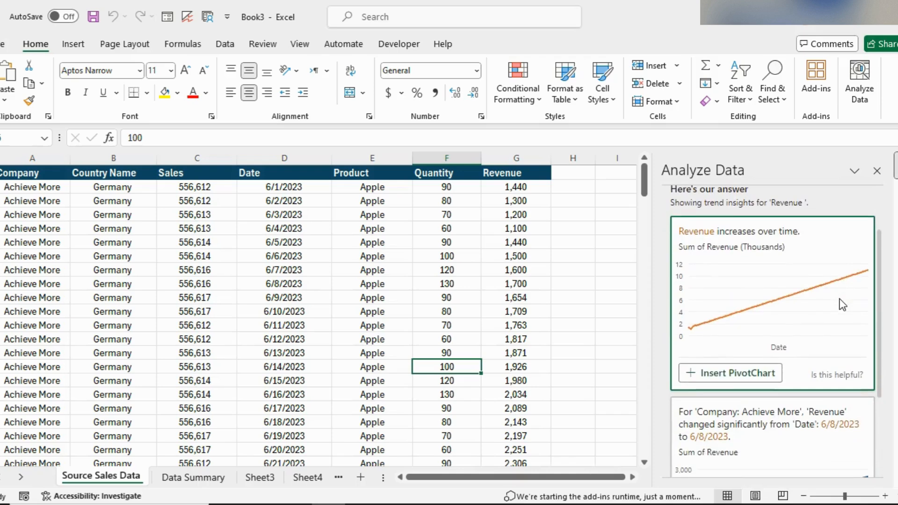
left_click(723, 365)
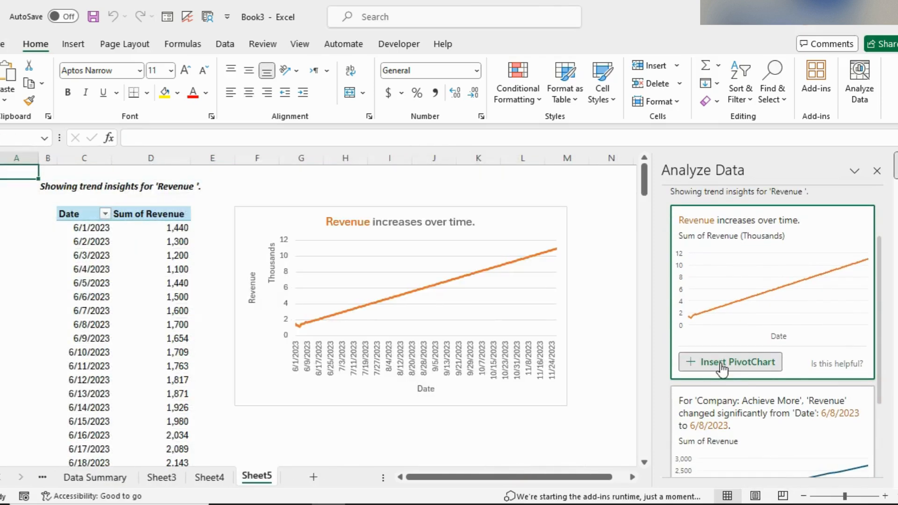
Step: Move the revenue trend chart onto the Data Summary sheet below the product table
left_click(264, 392)
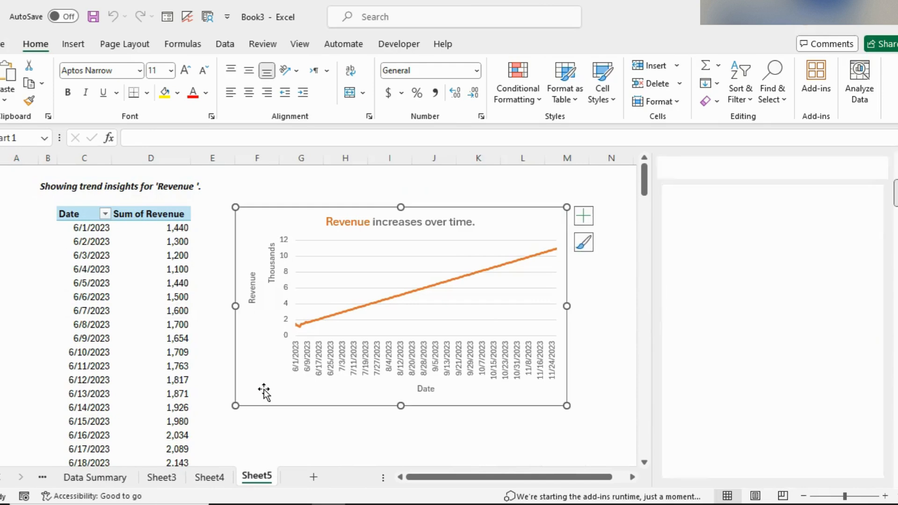
key("Delete")
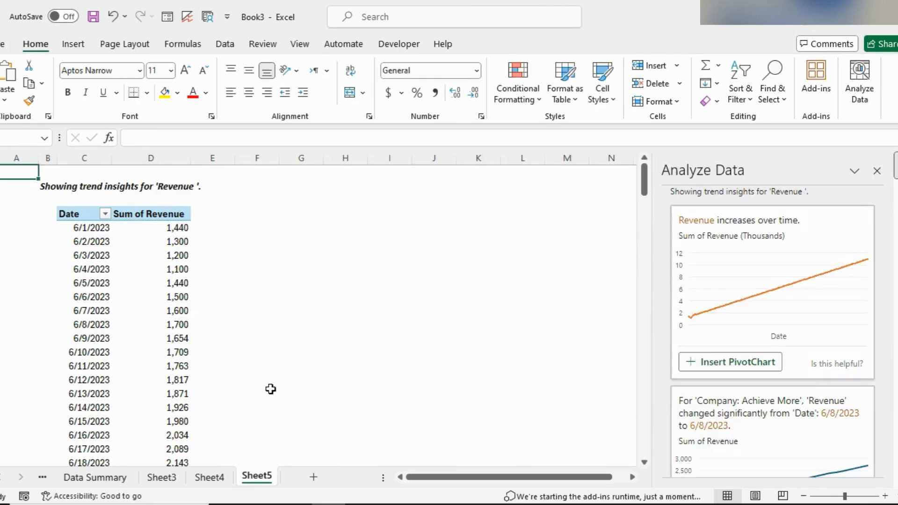
left_click(107, 479)
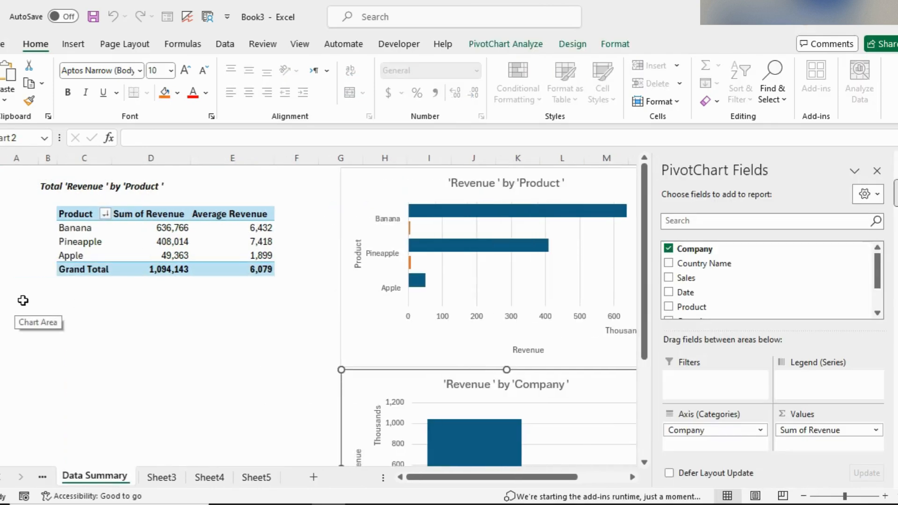
left_click(60, 307)
left_click(21, 304)
key("ctrl+v")
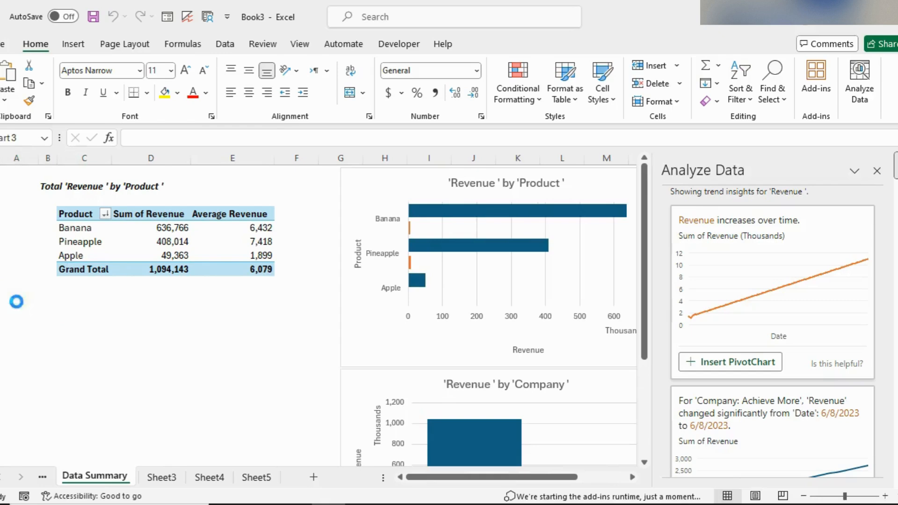
left_click_drag(17, 301, 30, 291)
Step: Delete Sheet5, which held the revenue trend PivotTable
left_click(259, 478)
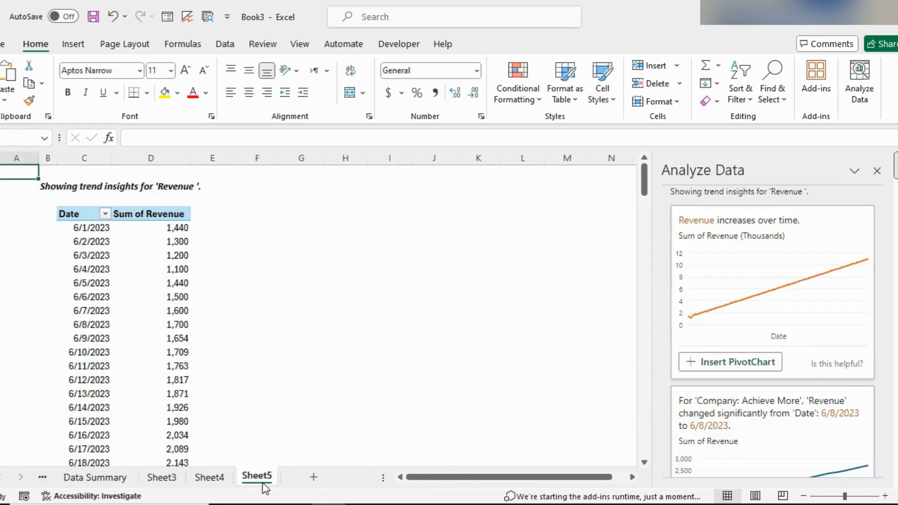
right_click(259, 478)
left_click(299, 292)
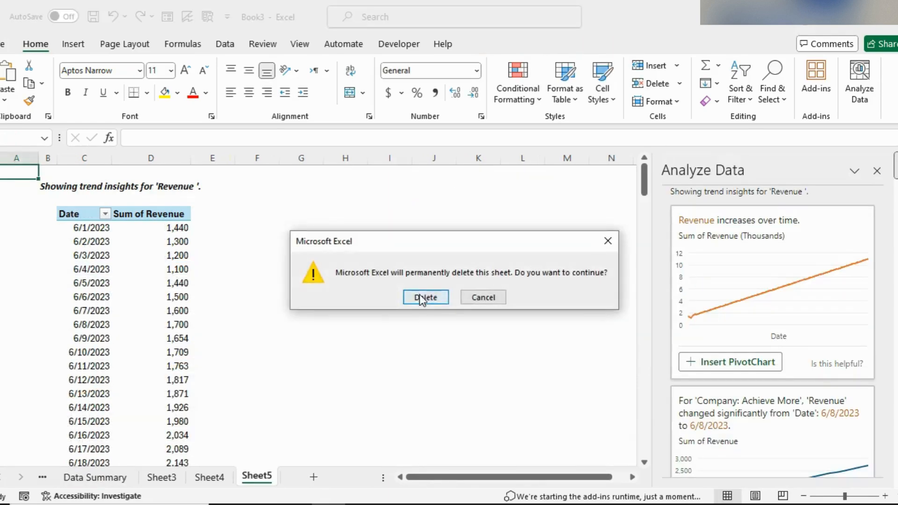
left_click(420, 296)
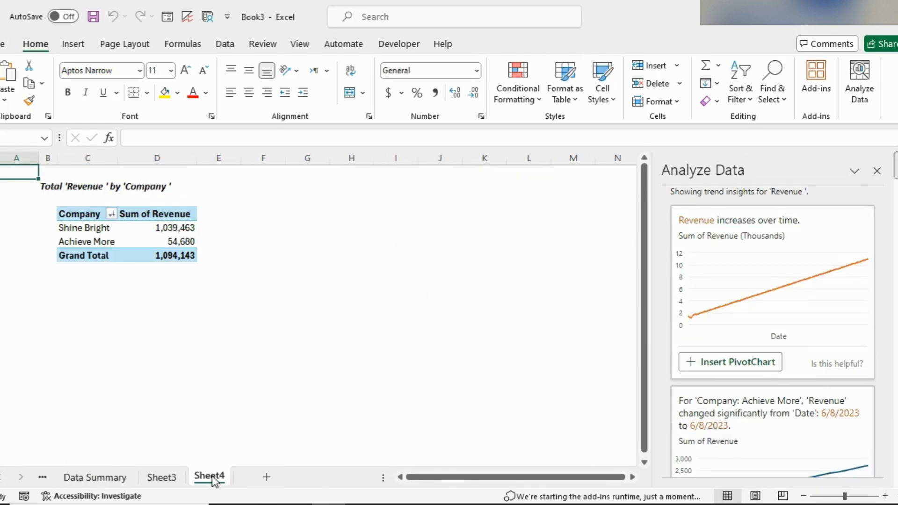
Step: Shift the revenue trend chart slightly lower on the Data Summary sheet
left_click(117, 477)
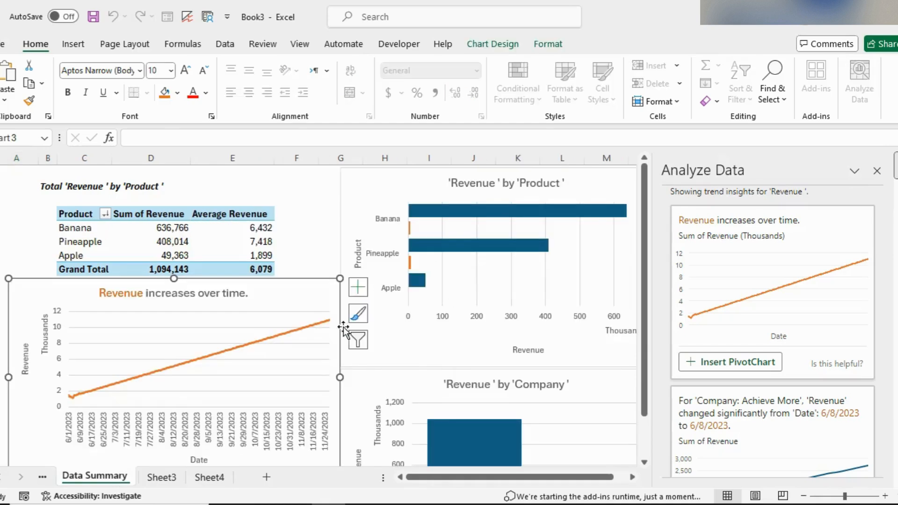
mouse_move(486, 478)
left_mouse_down()
mouse_move(509, 478)
mouse_move(471, 482)
left_mouse_up()
left_click_drag(284, 292, 284, 299)
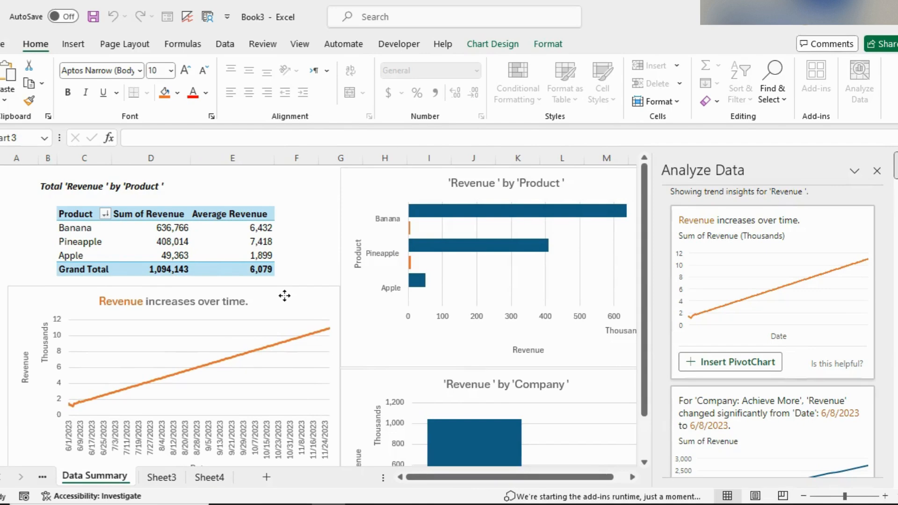
Step: Ask Analyze Data "tell me the trend of apple" on the source data and insert the suggested PivotChart
left_click(42, 477)
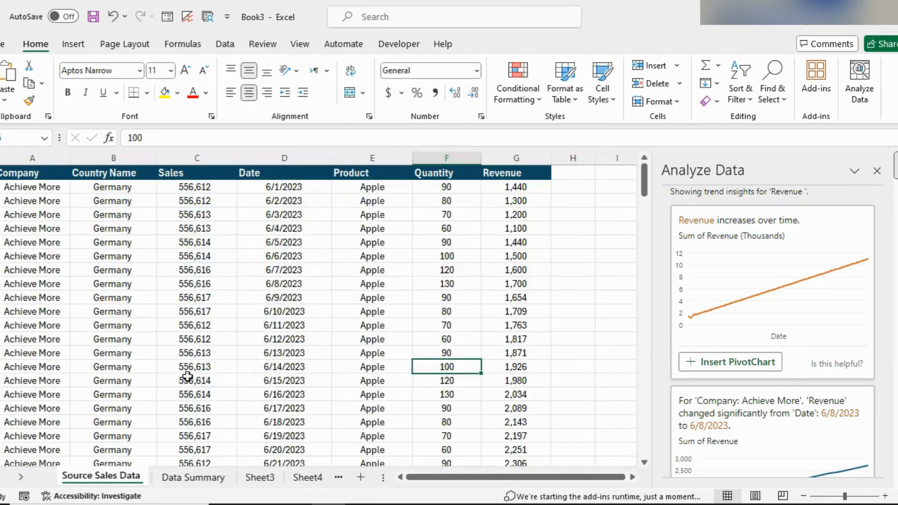
scroll(869, 215, "up", 2)
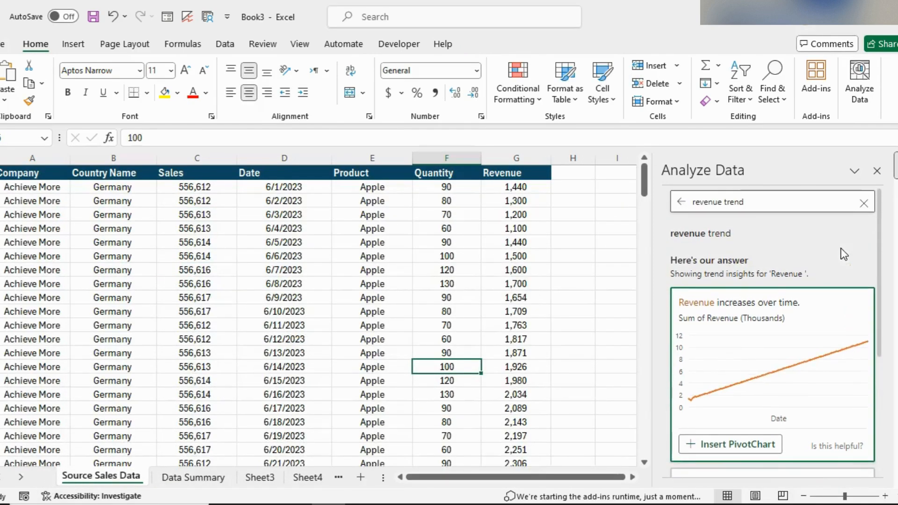
left_click(863, 206)
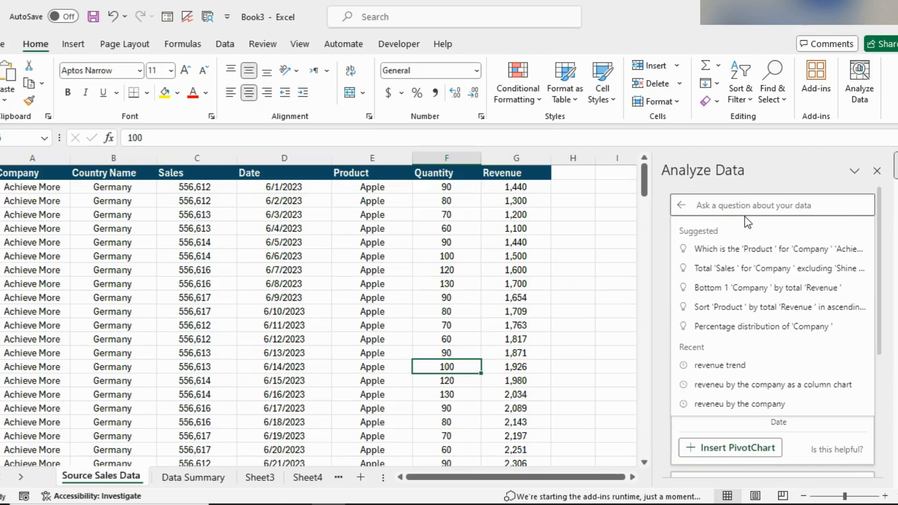
type("tell m")
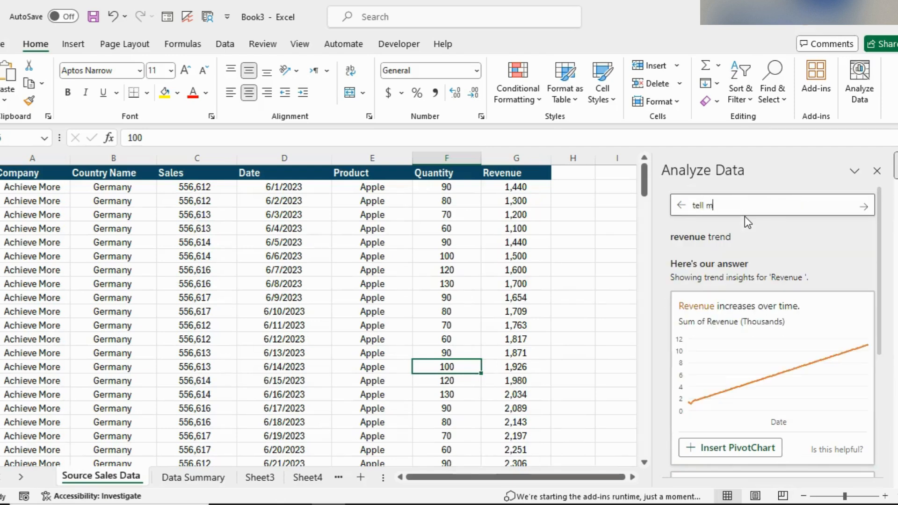
type("e the trend of apple")
key("Return")
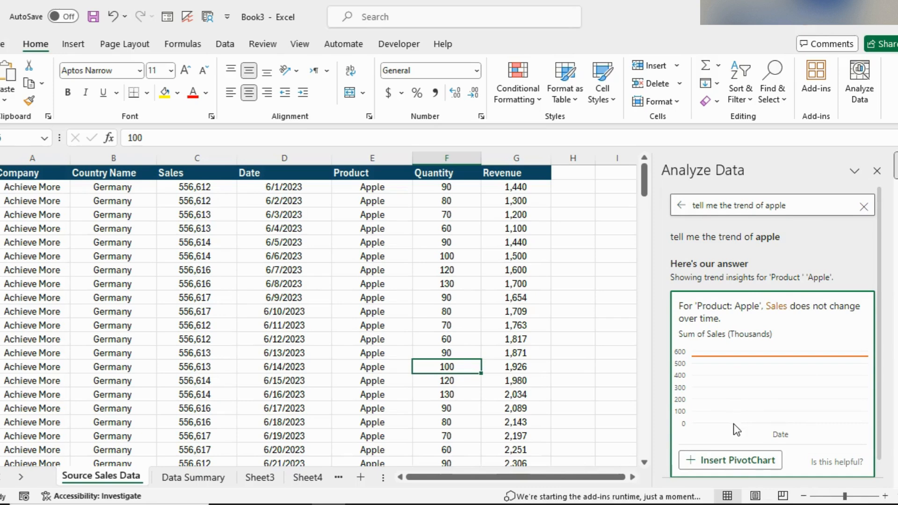
left_click(735, 460)
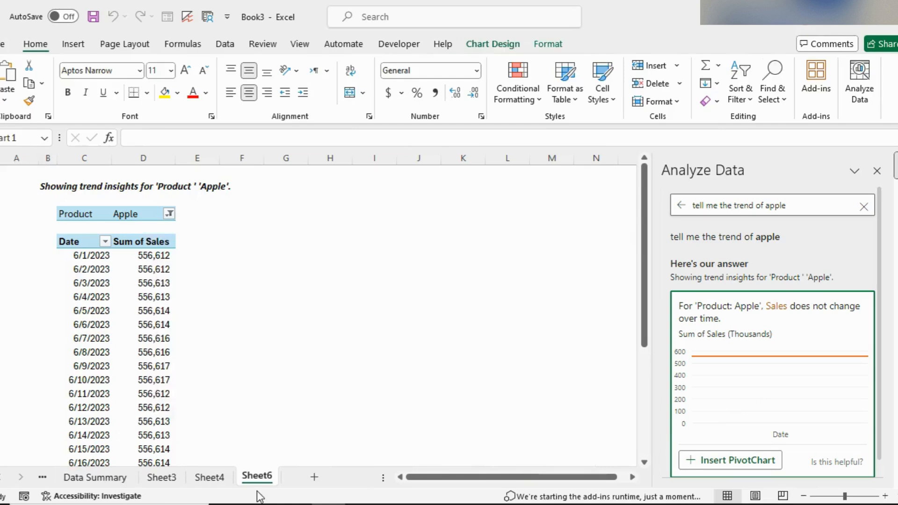
Step: Ask the Analyze Data pane on the source data the question "sales insights"
left_click(43, 477)
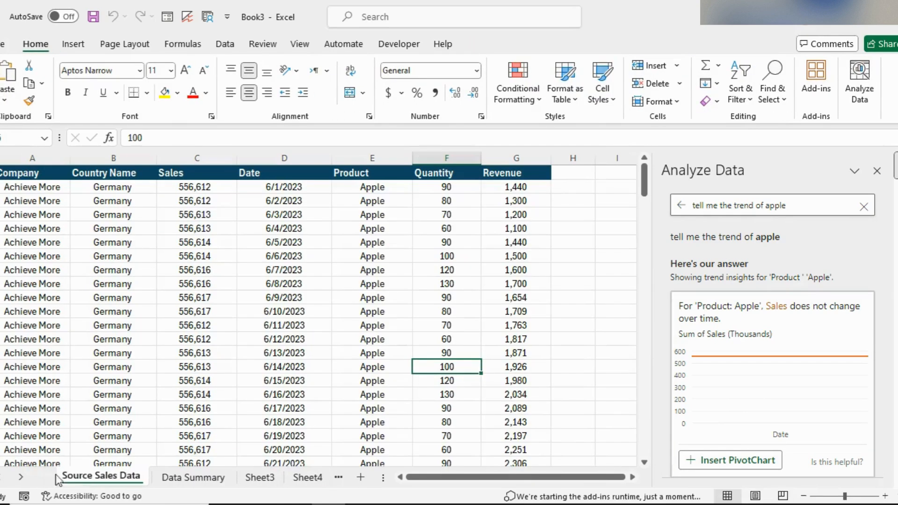
left_click(748, 205)
type("s")
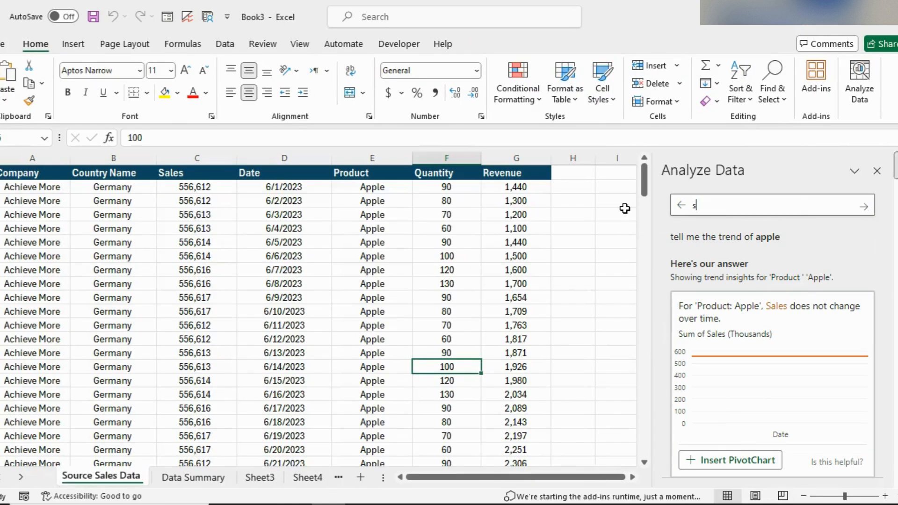
type("ales insigh")
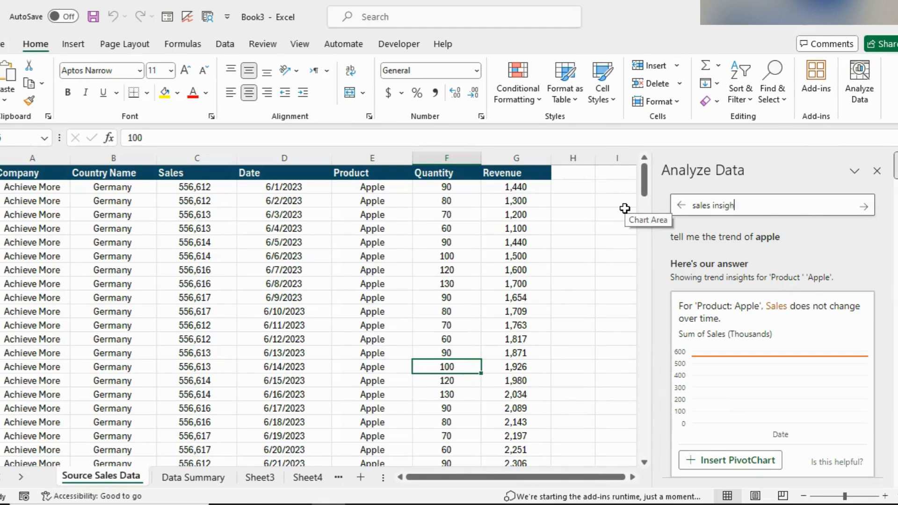
type("ts")
key("Return")
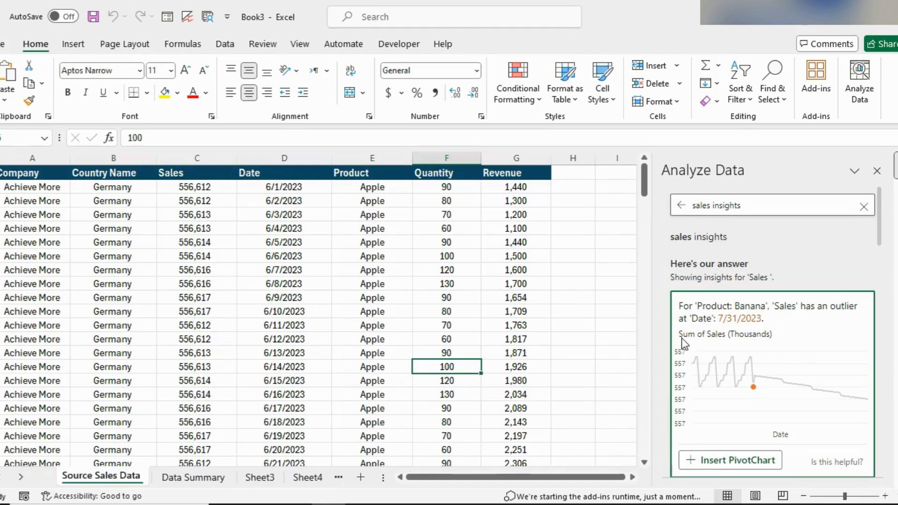
Step: Insert PivotCharts for the repeating sales pattern and the Banana sales outlier insights
scroll(812, 361, "down", 5)
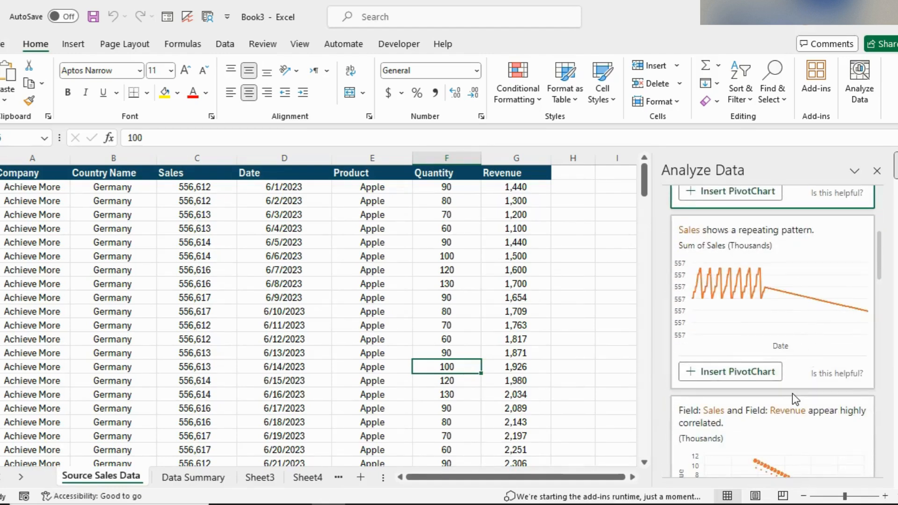
left_click(767, 378)
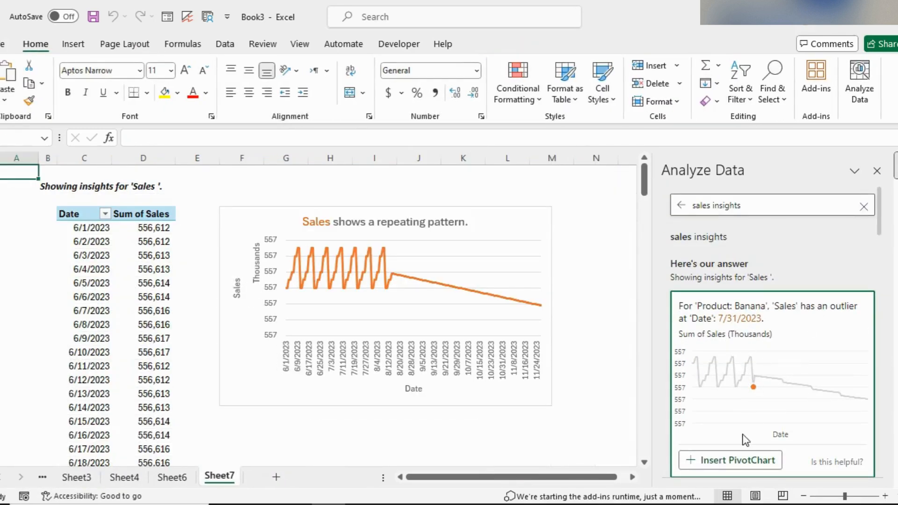
left_click(738, 460)
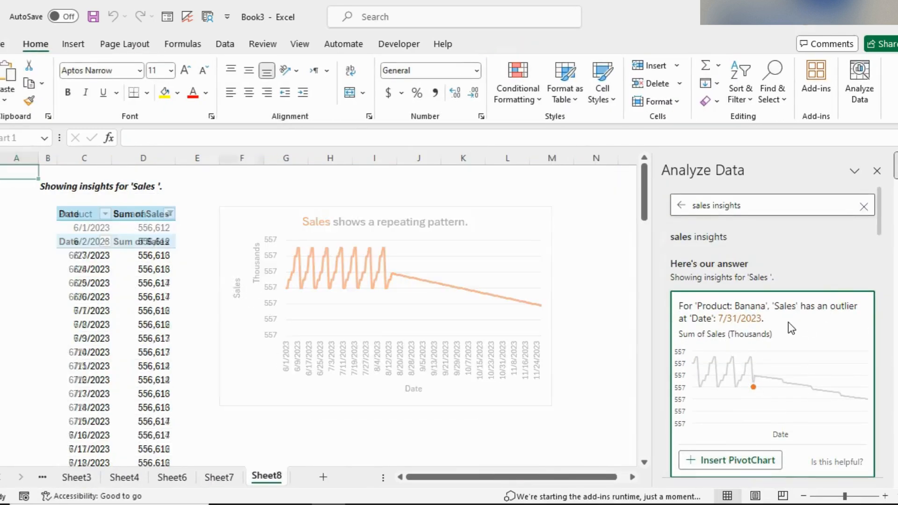
Step: Insert the PivotChart for the insight that Shine Bright accounts for the majority of Sales
scroll(788, 322, "down", 7)
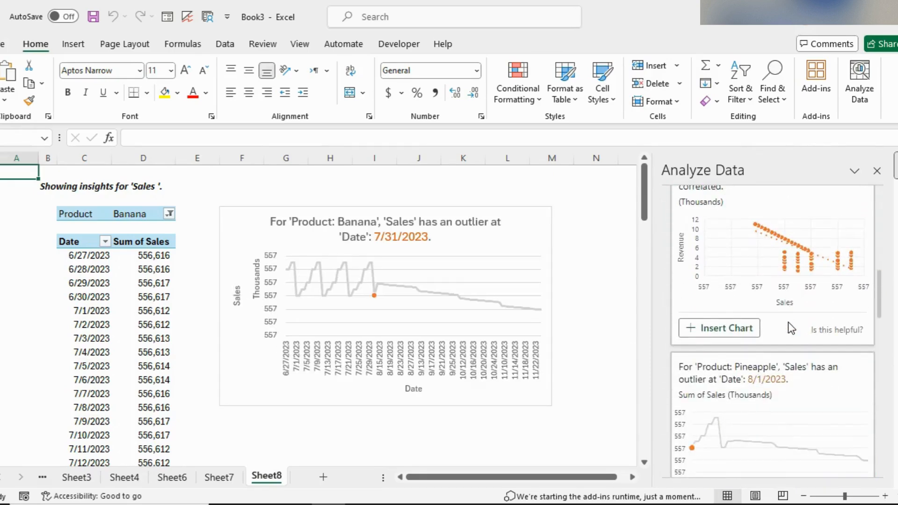
scroll(788, 322, "down", 6)
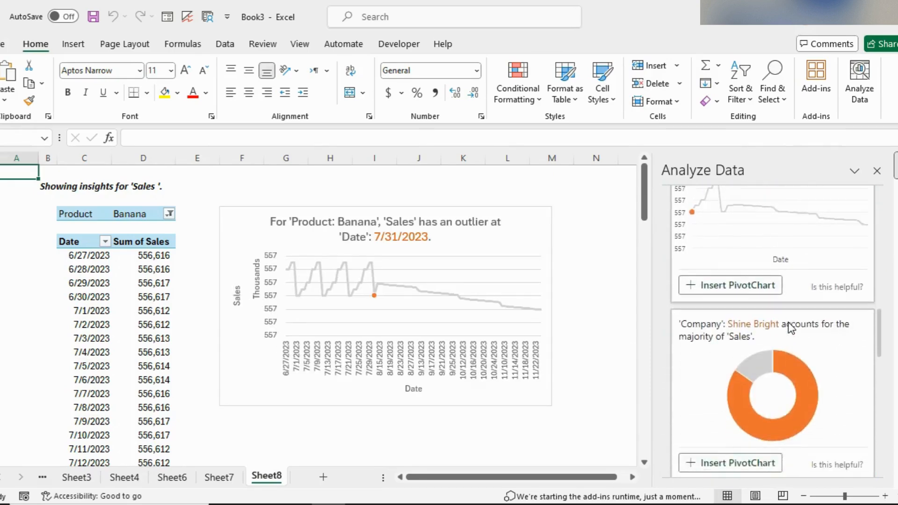
left_click(742, 332)
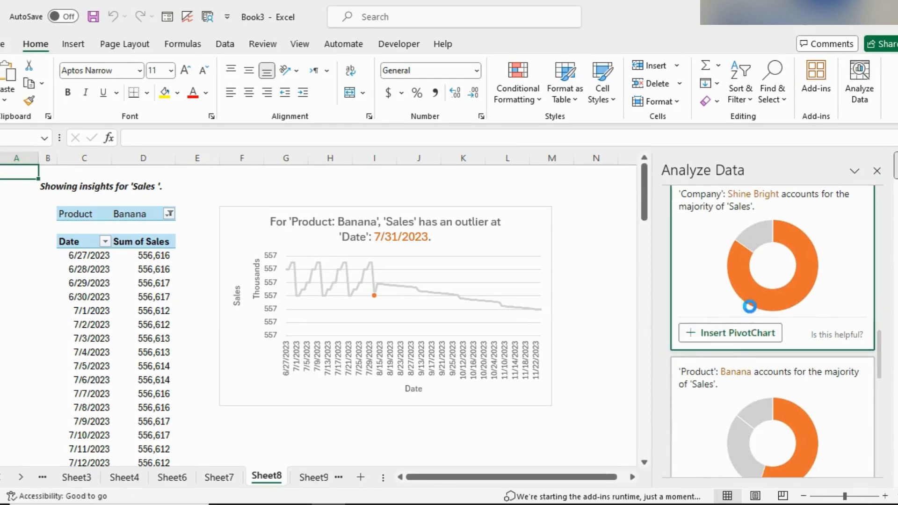
Step: On the source data, ask Analyze Data "product woth revenue higher than 10,000" and insert the suggested PivotChart
left_click(1, 477)
left_click(2, 478)
left_click(1, 477)
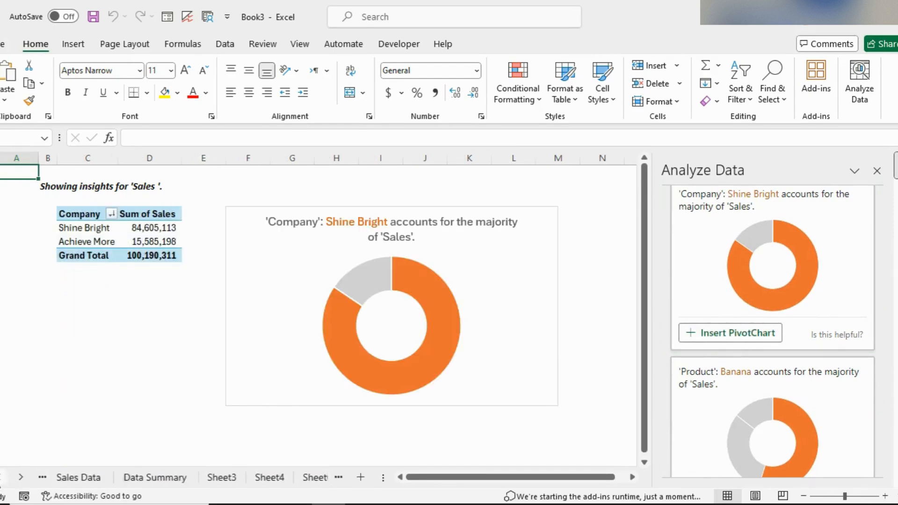
left_click(1, 477)
left_click(92, 480)
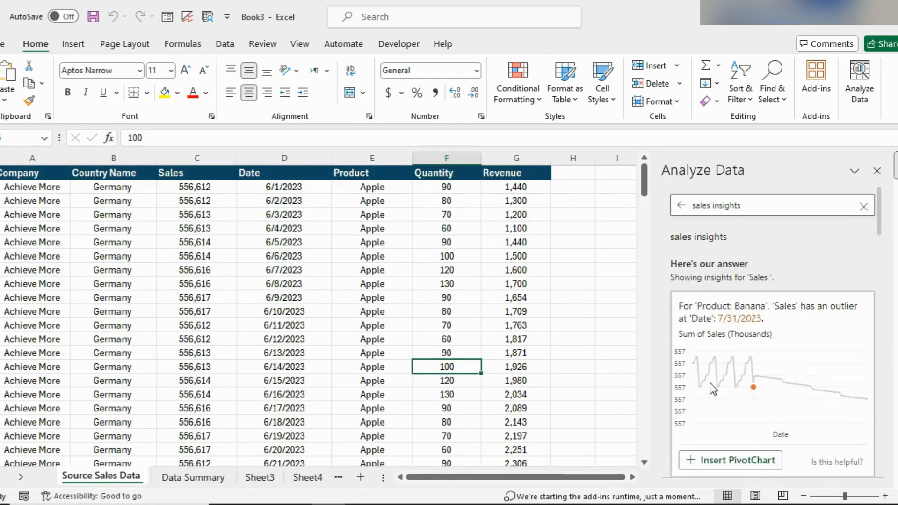
left_click(864, 206)
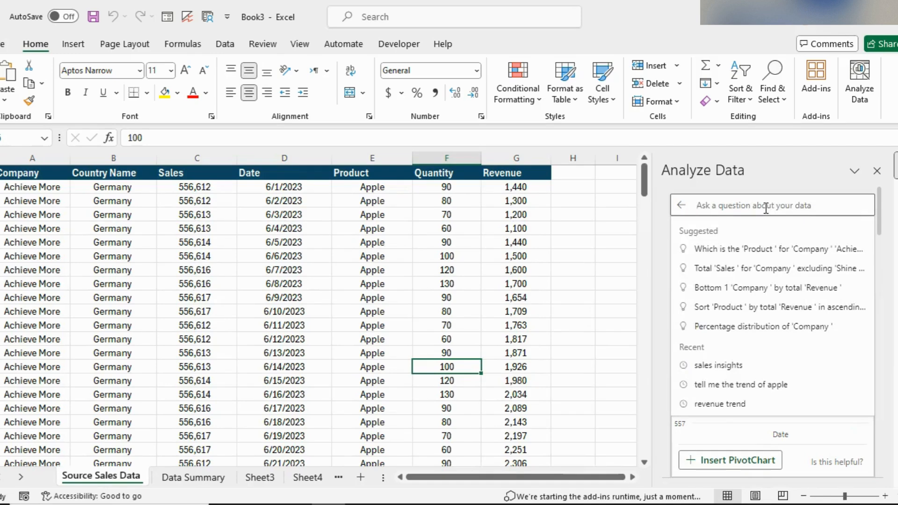
type("product")
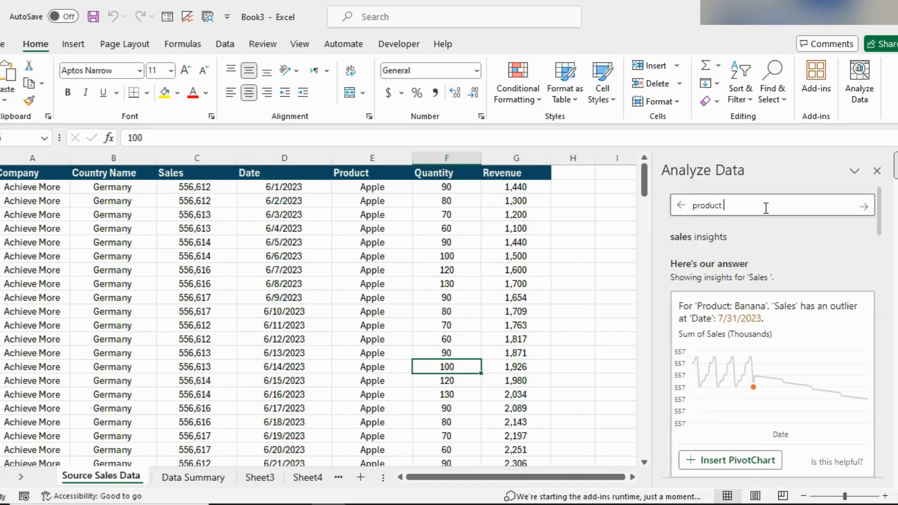
type(" woth revenue higher than 10,0")
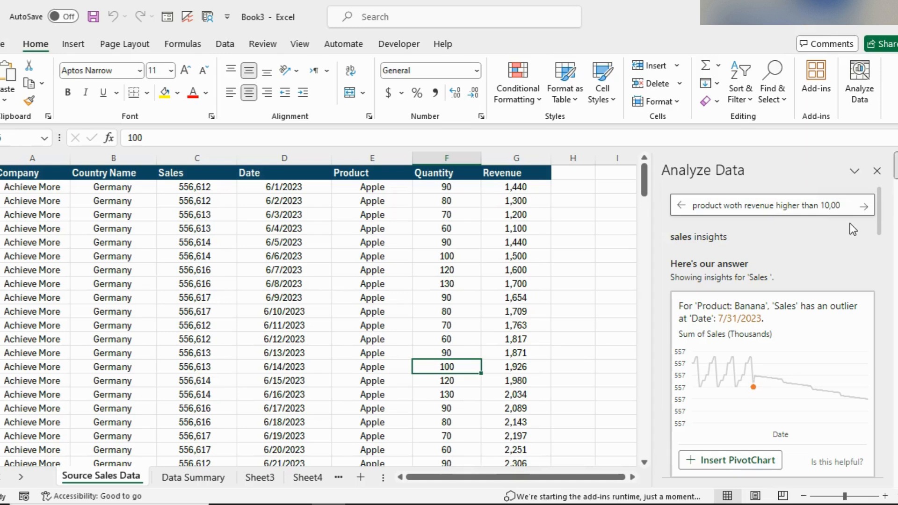
type("0")
key("Return")
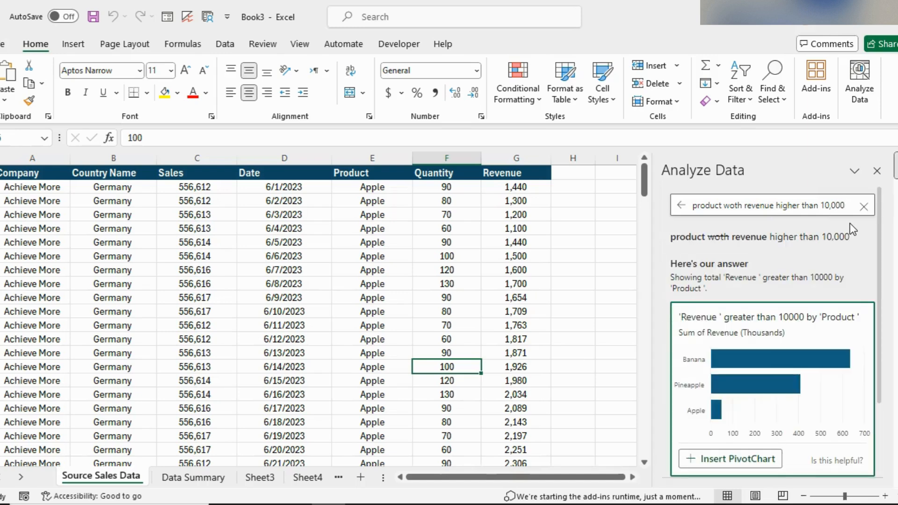
left_click(713, 460)
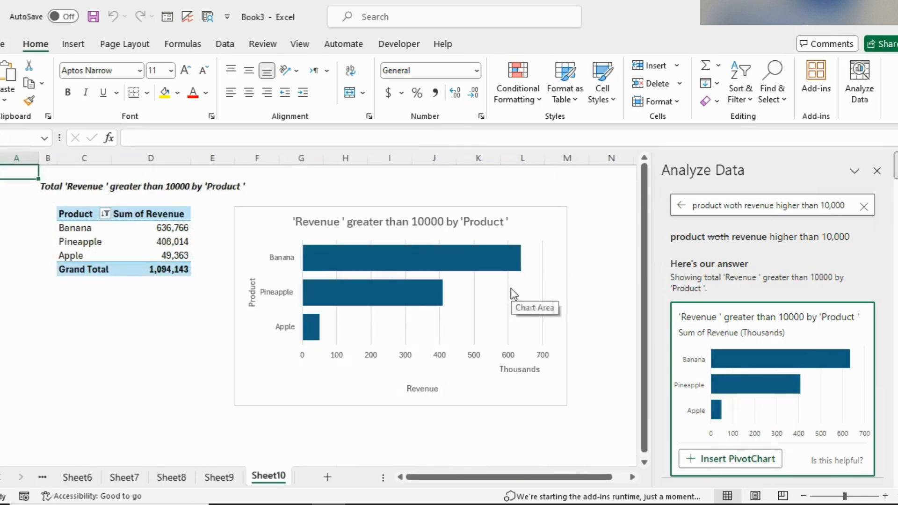
Step: Move the 'Revenue greater than 10000 by Product' PivotChart onto the Data Summary sheet below the revenue-over-time chart
left_click(257, 229)
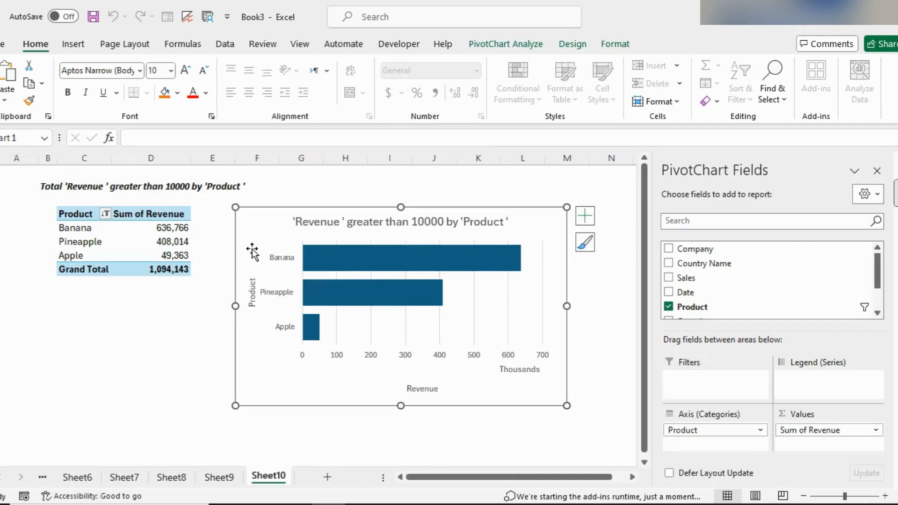
key("Delete")
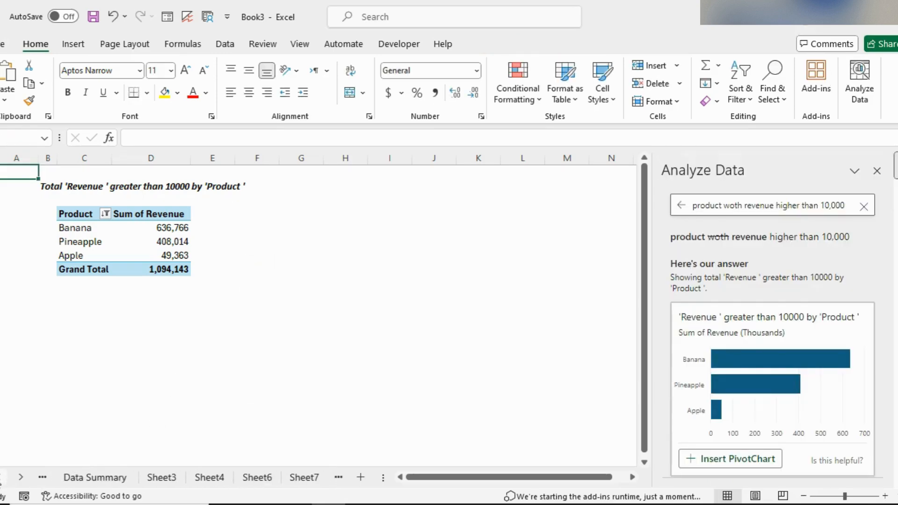
left_click(62, 479)
scroll(229, 397, "down", 10)
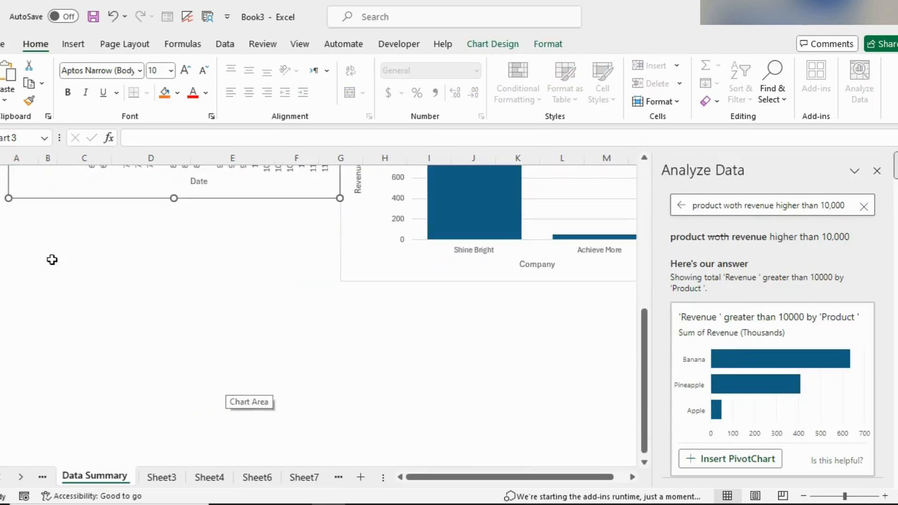
left_click(28, 218)
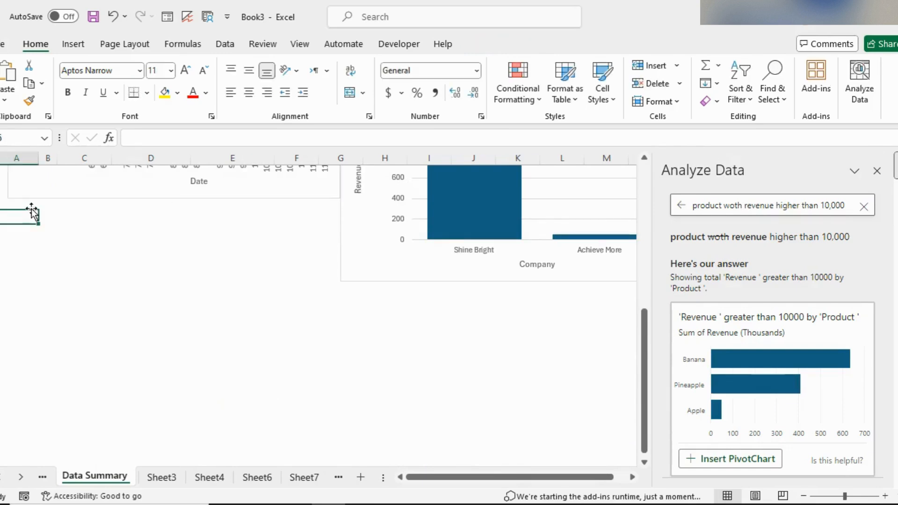
left_click(59, 223)
left_click_drag(73, 227, 16, 216)
Step: Move the 'Sales shows a repeating pattern' PivotChart to Data Summary, placing it below the 'Revenue by Company' chart
left_click(301, 477)
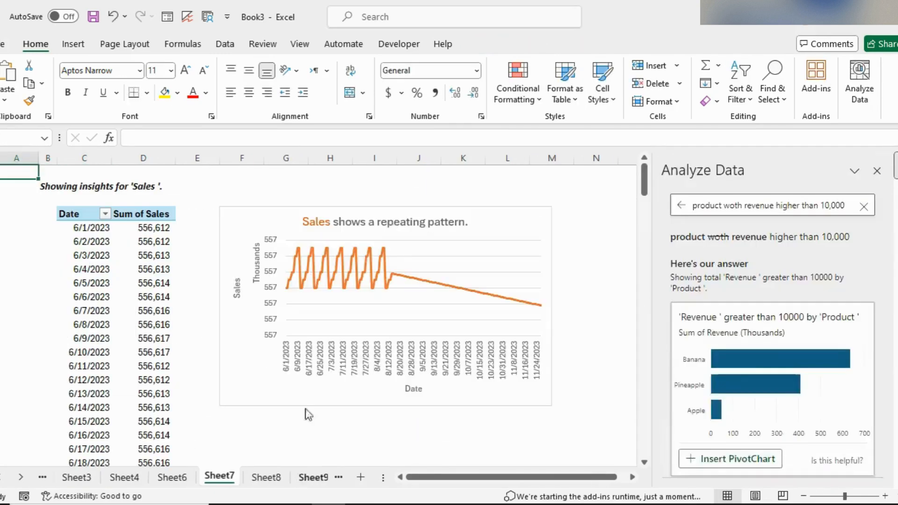
left_click(235, 218)
key("Delete")
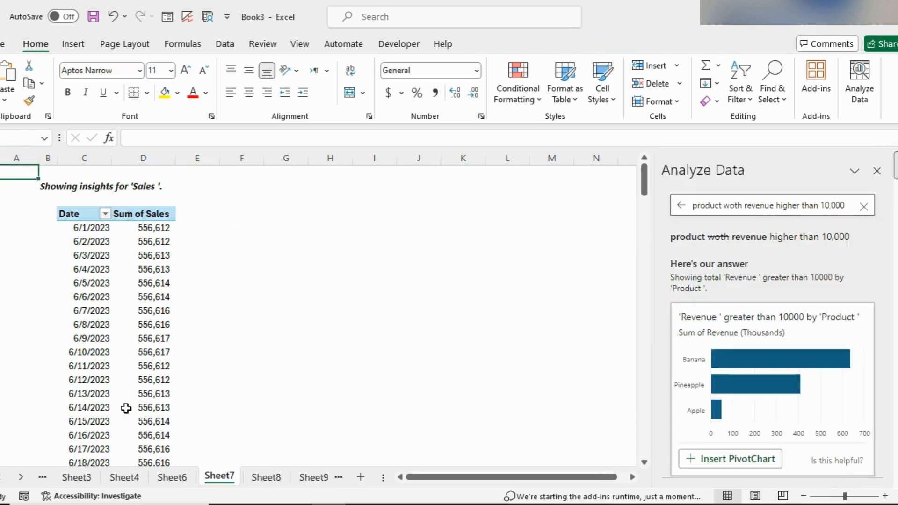
left_click(1, 478)
left_click(70, 479)
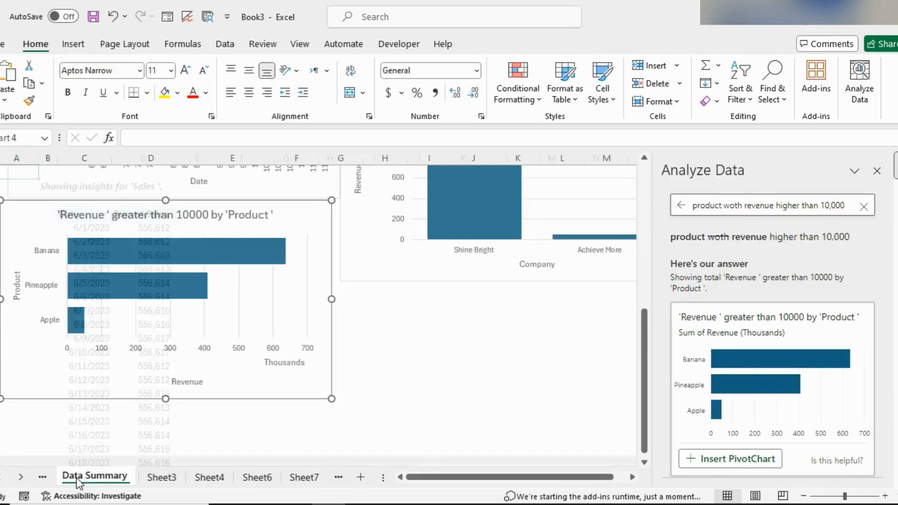
scroll(365, 303, "down", 1)
left_click(367, 266)
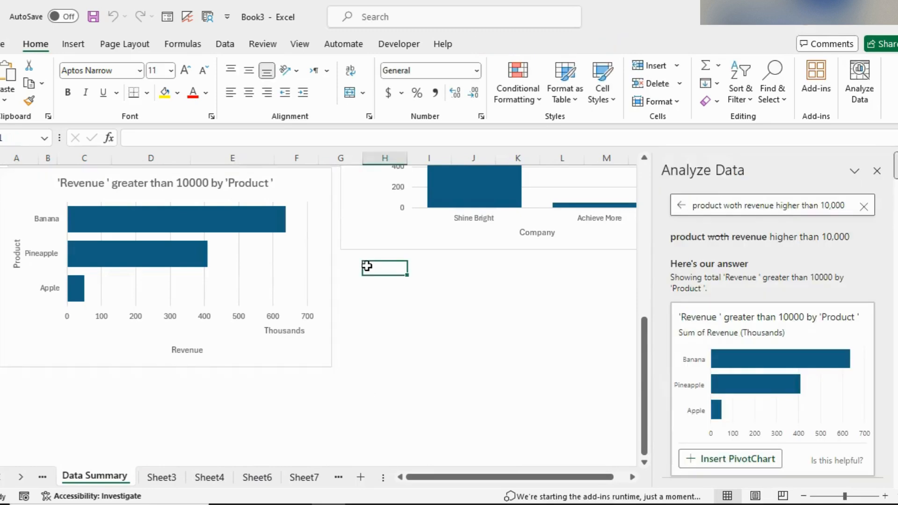
key("ctrl+v")
left_click_drag(385, 273, 365, 266)
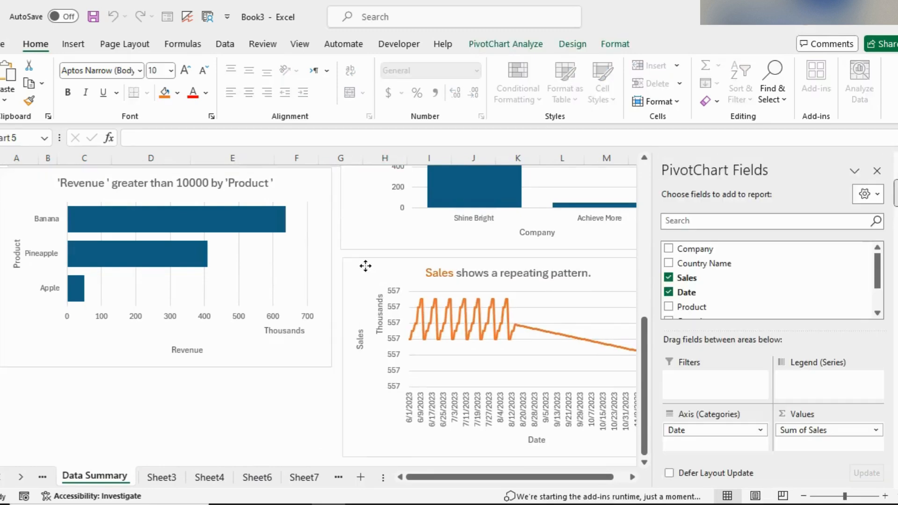
Step: On the source data, set the Revenue for the 6/2/2023 Apple row to 13000
scroll(366, 266, "up", 10)
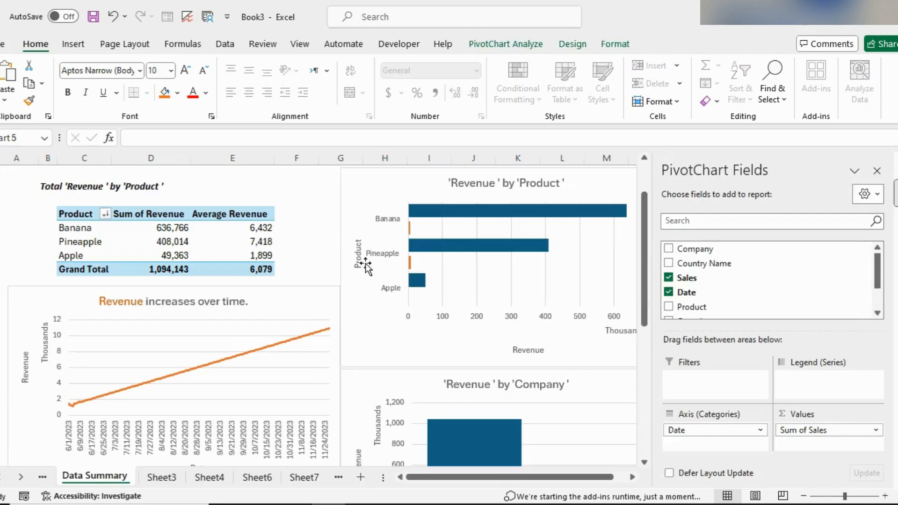
left_click(38, 478)
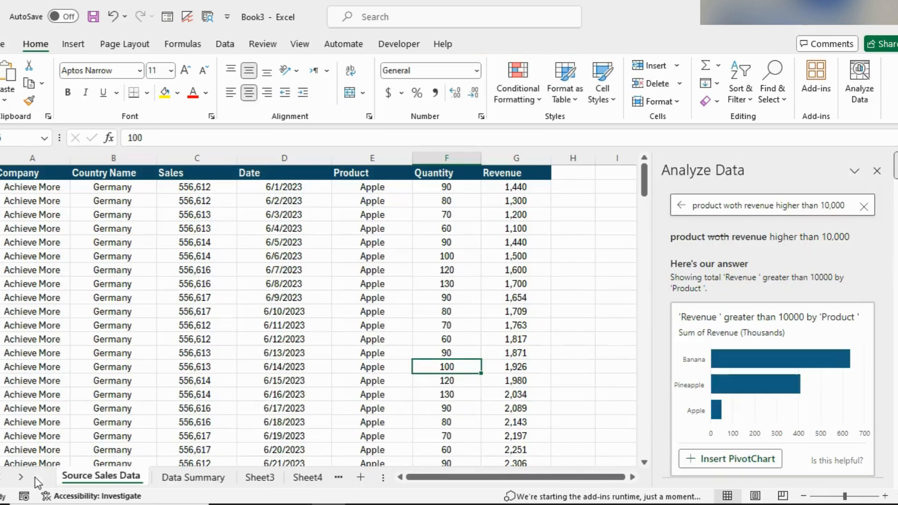
left_click(863, 207)
left_click(535, 243)
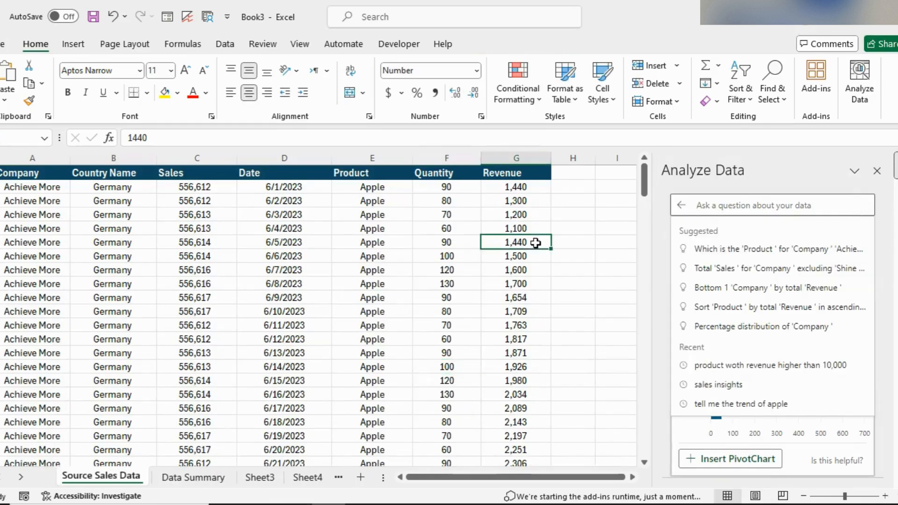
key("ctrl+Down")
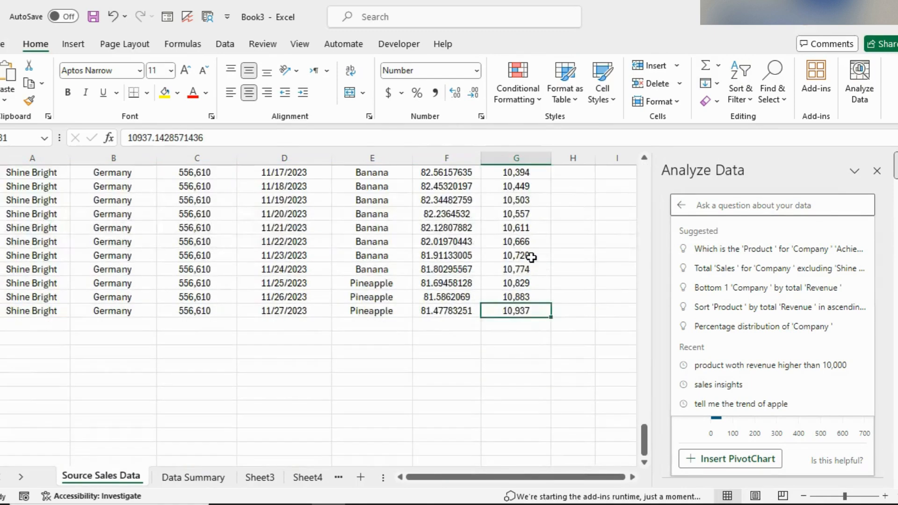
scroll(534, 257, "up", 20)
scroll(534, 178, "up", 20)
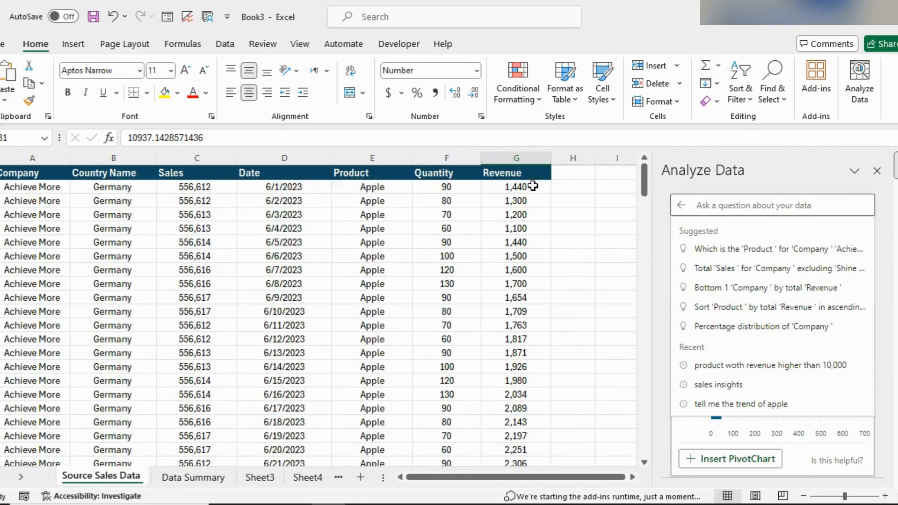
left_click(534, 199)
double_click(535, 199)
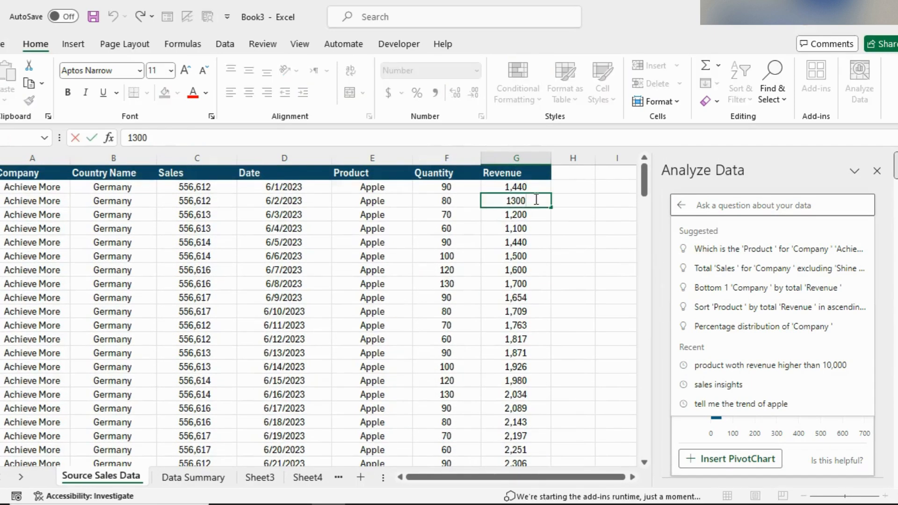
type("0")
key("Return")
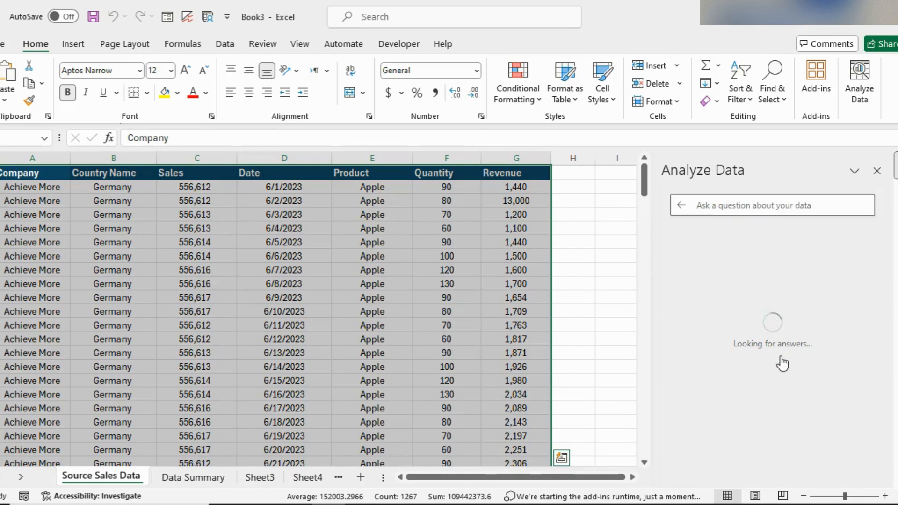
Step: Close the side panes and refresh the revenue-by-product PivotTable on the Data Summary sheet
left_click(878, 172)
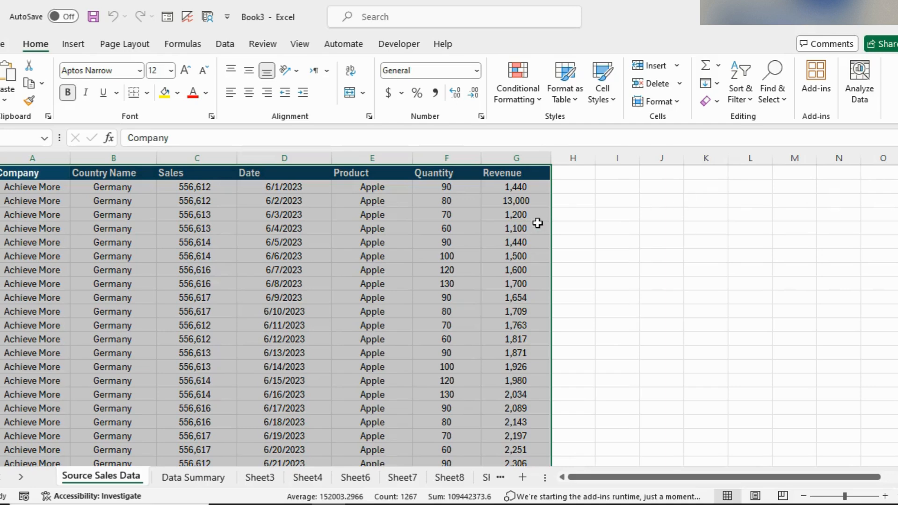
left_click(206, 477)
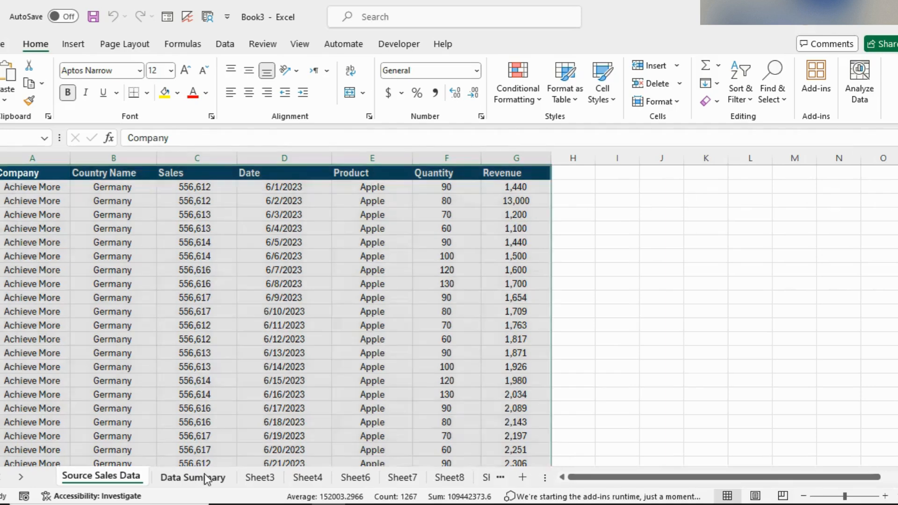
scroll(442, 385, "down", 3)
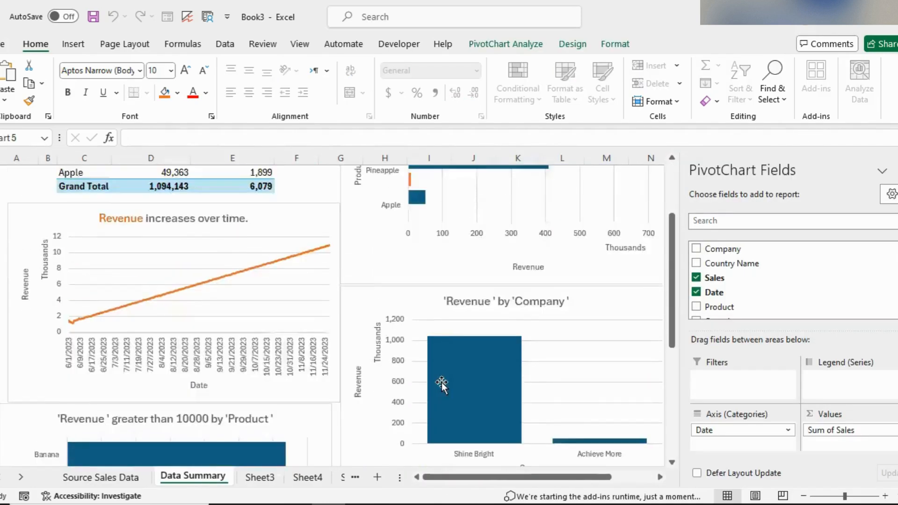
scroll(442, 384, "up", 3)
left_click(897, 171)
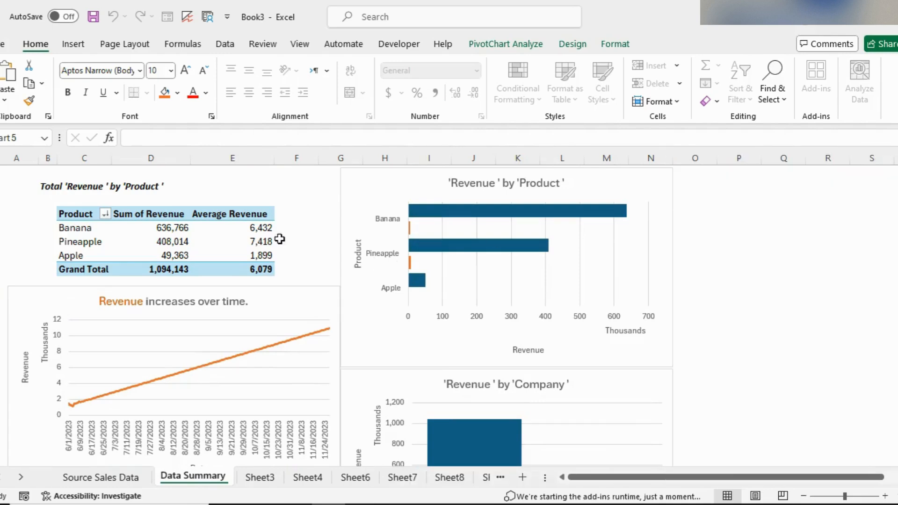
left_click(161, 216)
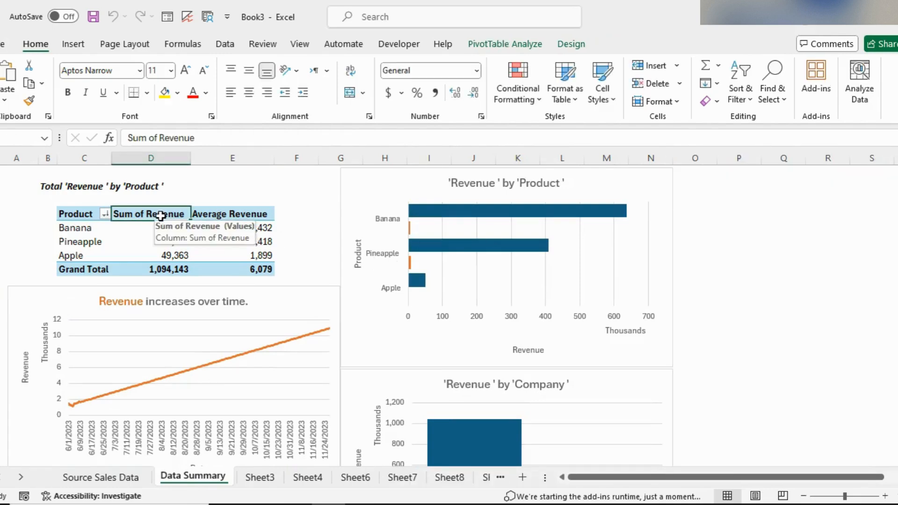
right_click(161, 216)
left_click(212, 306)
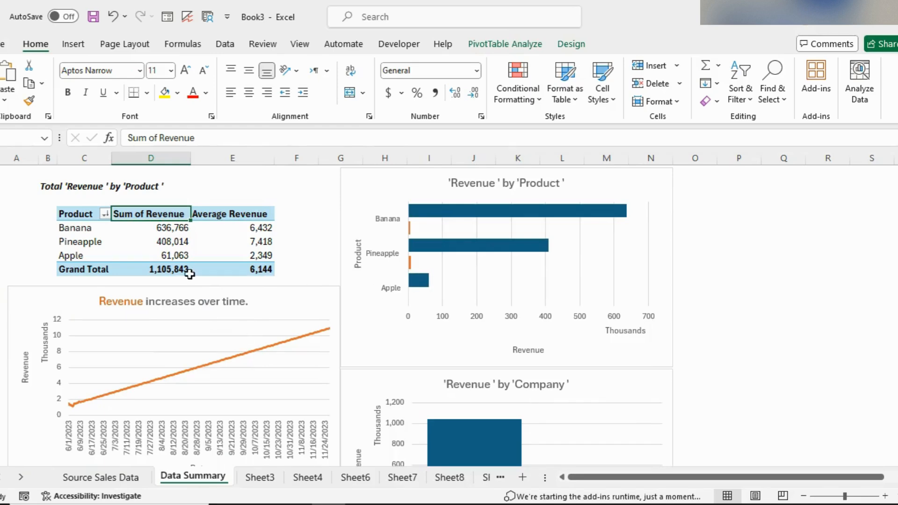
Step: Review the refreshed PivotTable and charts across the Data Summary sheet
left_click(215, 217)
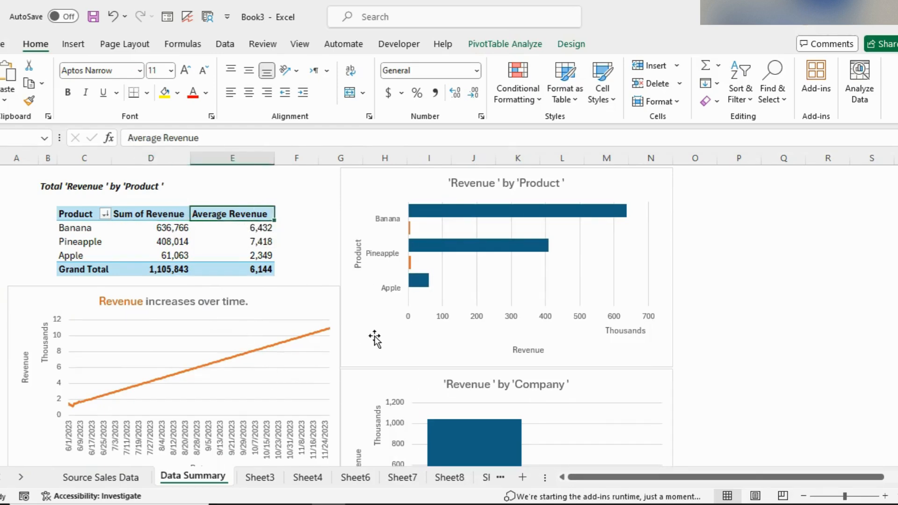
scroll(374, 334, "down", 5)
scroll(374, 336, "down", 5)
scroll(374, 336, "up", 7)
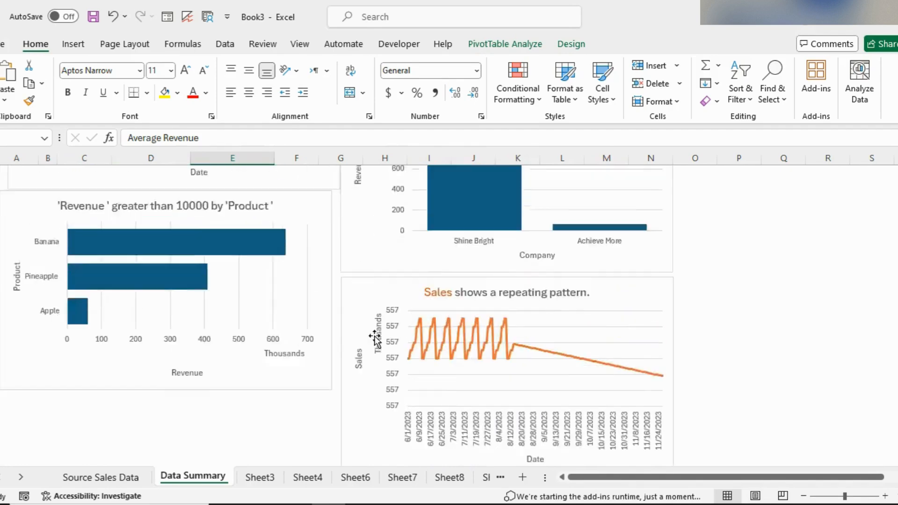
scroll(375, 337, "up", 3)
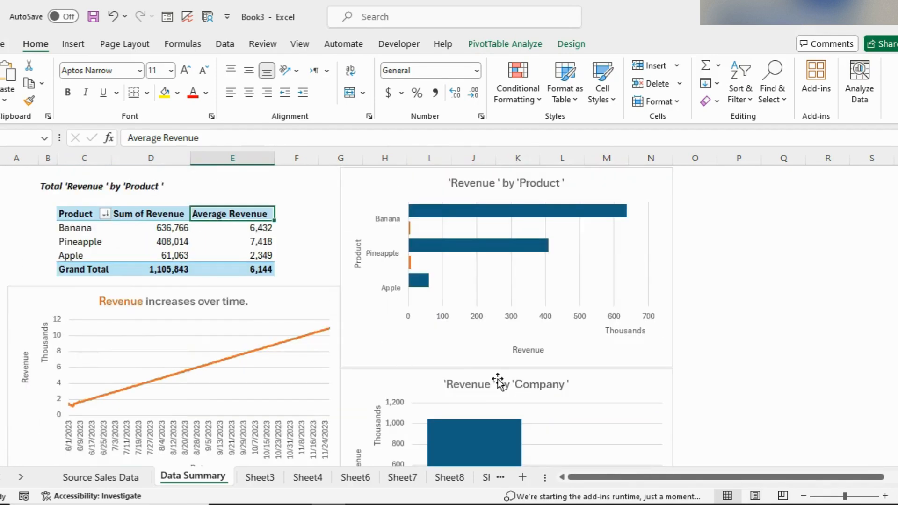
scroll(498, 381, "down", 5)
scroll(498, 382, "down", 7)
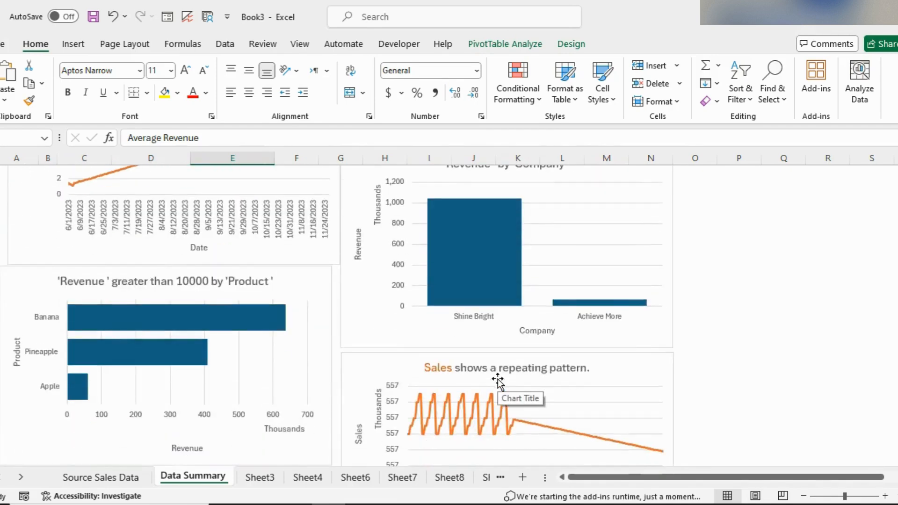
scroll(497, 381, "up", 4)
scroll(498, 381, "up", 10)
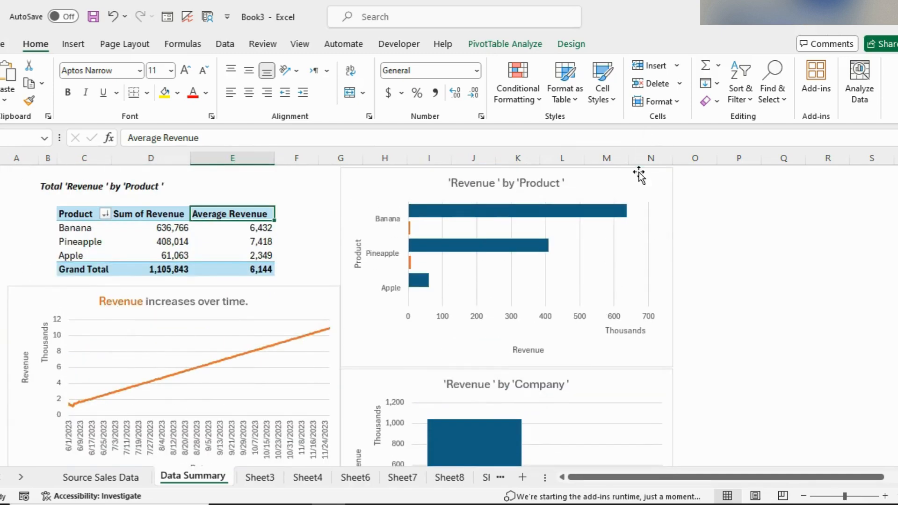
left_click(661, 175)
left_click(100, 477)
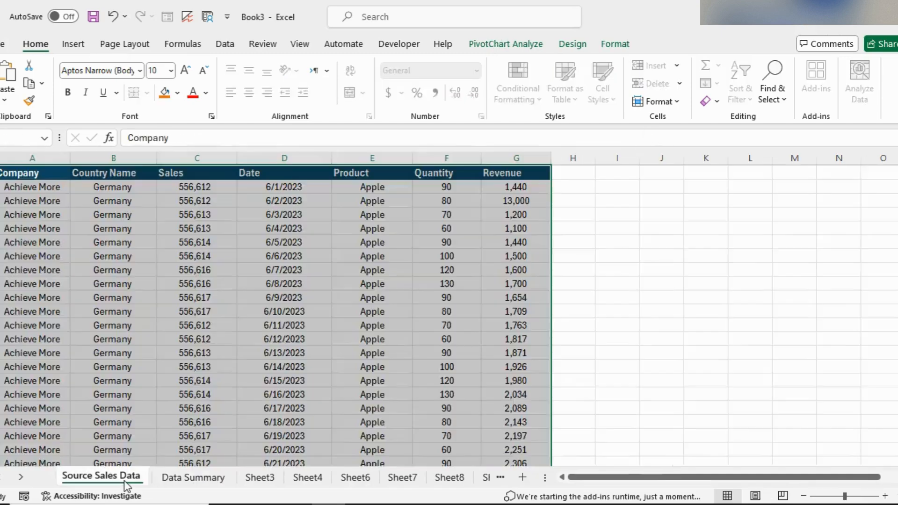
Step: Browse the rows of the source sales data, checking the dates and products
left_click(293, 357)
scroll(293, 357, "down", 20)
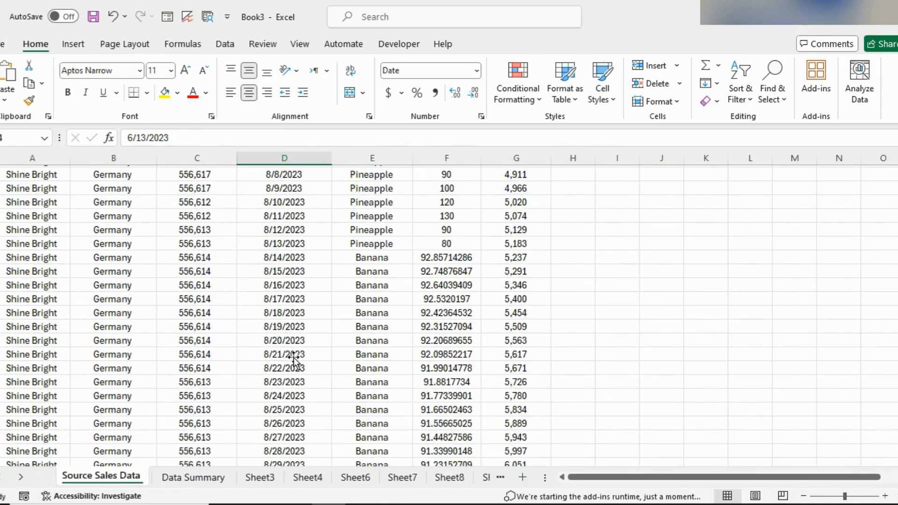
scroll(294, 357, "down", 10)
scroll(294, 357, "up", 20)
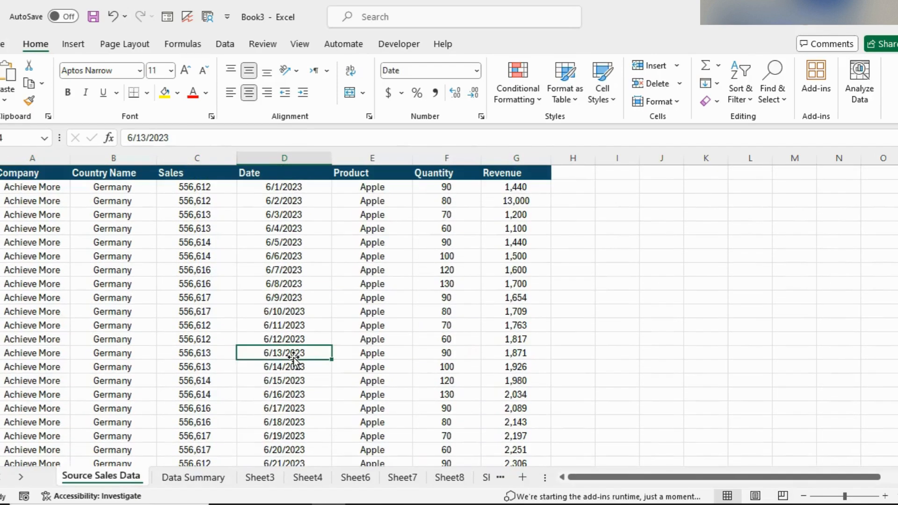
left_click(354, 284)
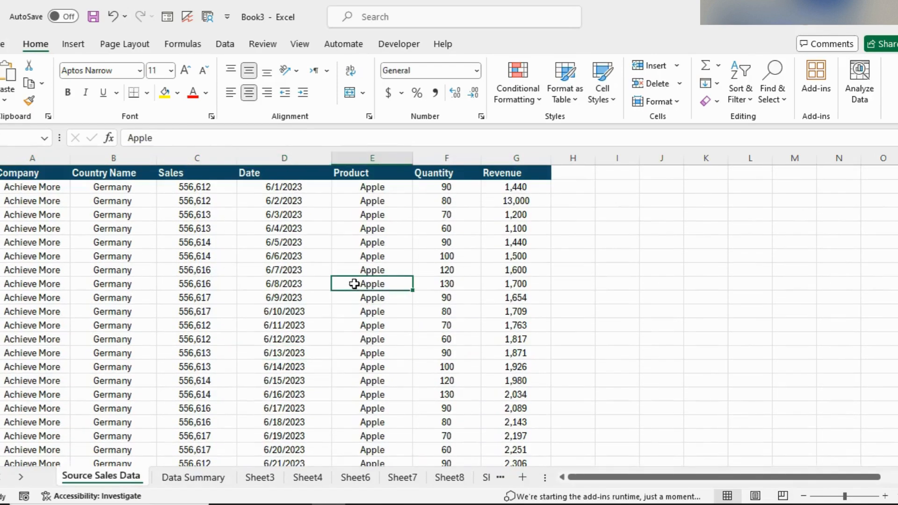
Step: On the Data Summary sheet, nudge the 'Revenue by Product' and 'Sales shows a repeating pattern' charts into alignment with the other charts
left_click(195, 479)
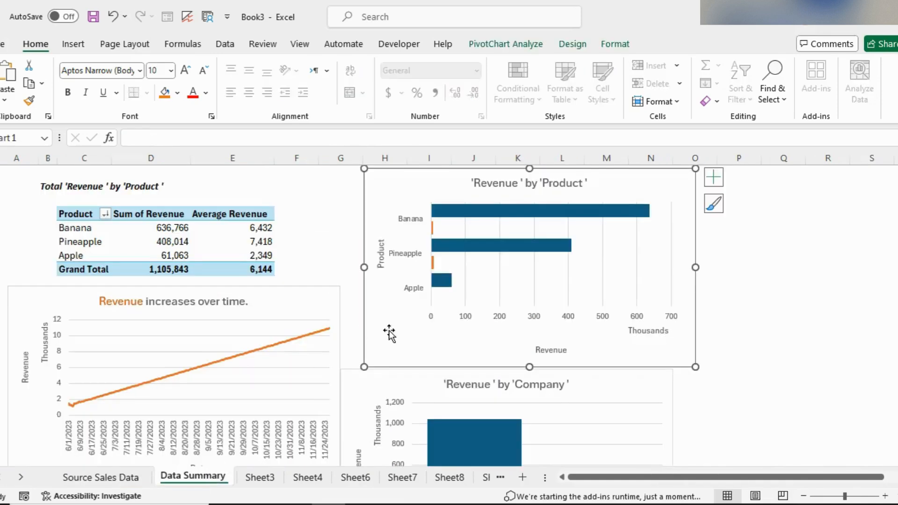
left_click_drag(371, 377, 395, 377)
scroll(363, 327, "down", 10)
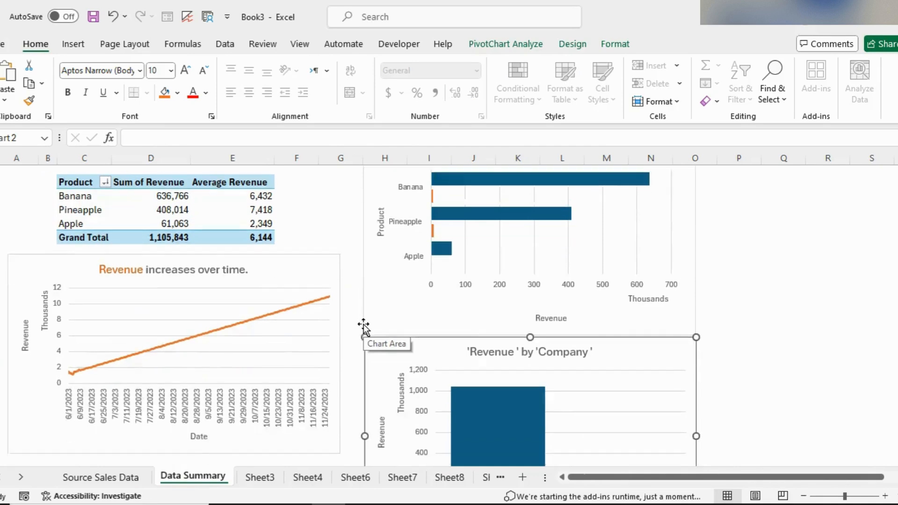
scroll(363, 328, "down", 1)
left_click(371, 260)
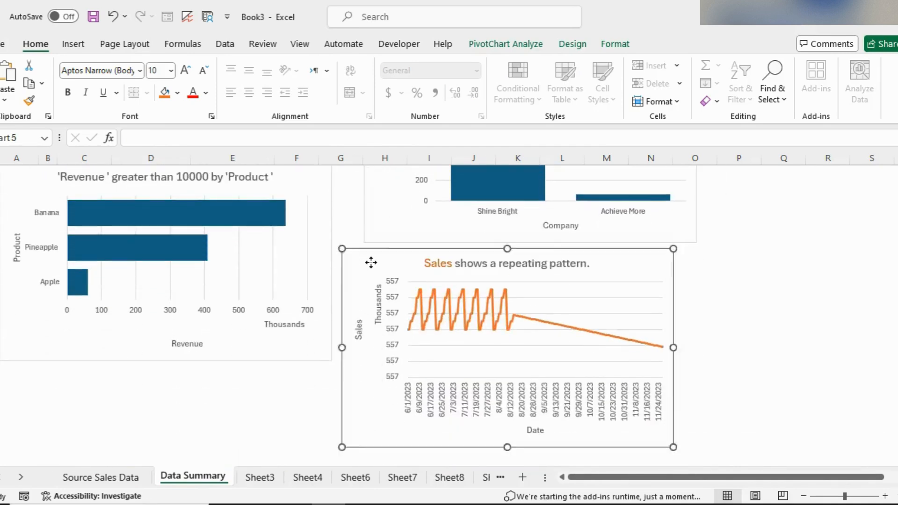
left_click_drag(371, 261, 385, 262)
scroll(385, 262, "up", 11)
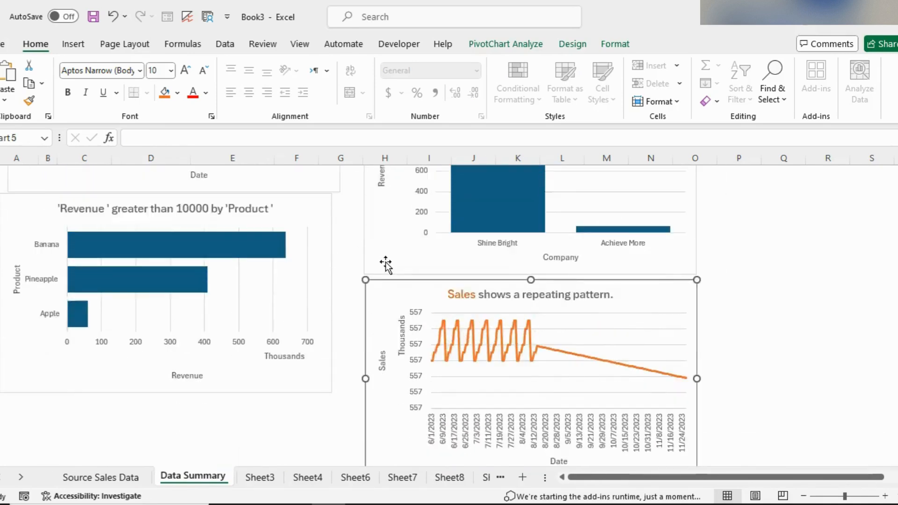
Step: Shift the 'Revenue greater than 10000 by Product' chart slightly right to line up with the chart above it
scroll(386, 262, "down", 4)
scroll(385, 263, "down", 1)
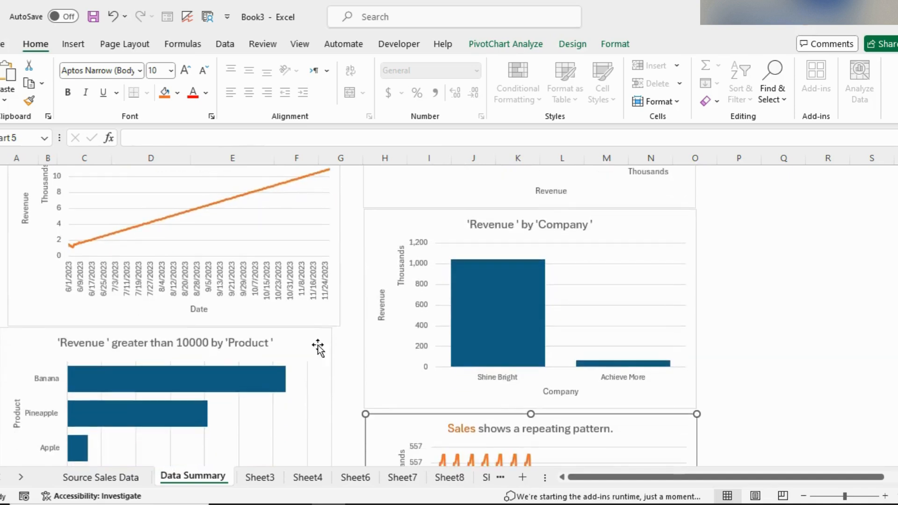
left_click_drag(316, 344, 326, 345)
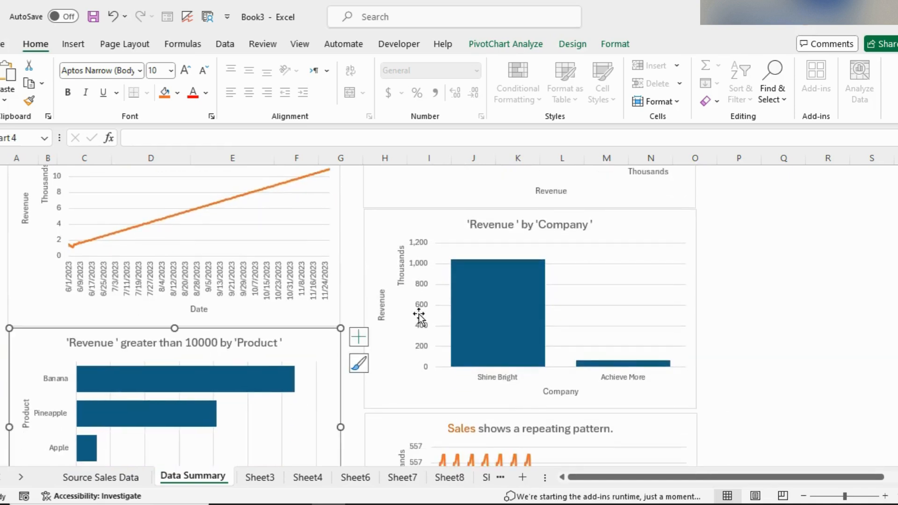
scroll(449, 311, "up", 5)
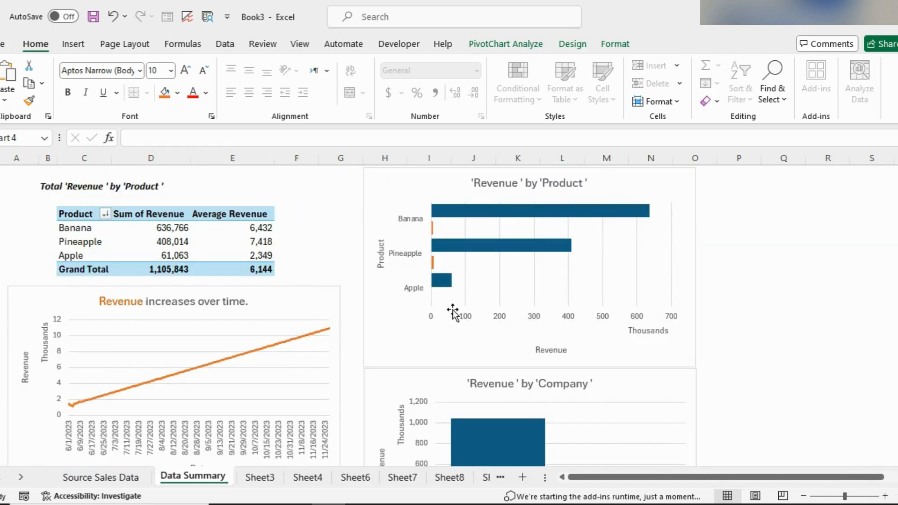